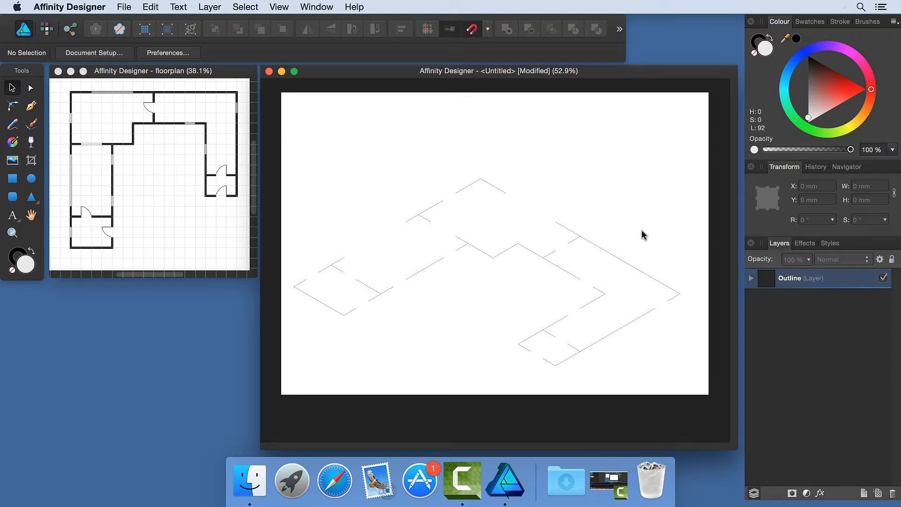
Add a new layer above the Outline layer and name it "Floor plan".
left_click(864, 492)
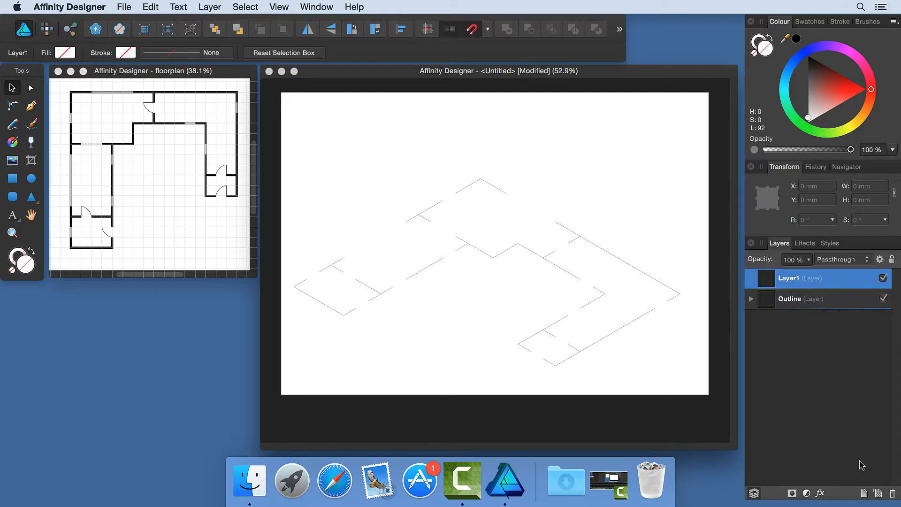
double_click(791, 278)
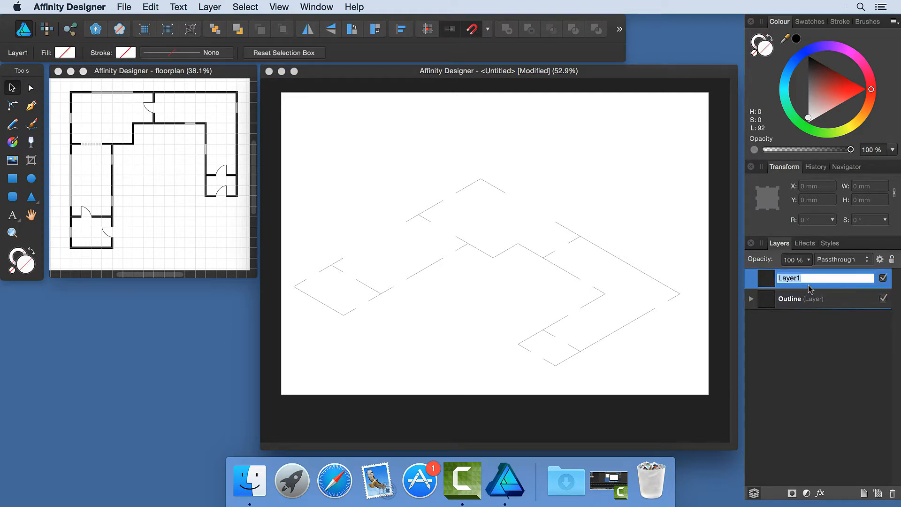
type("Floor plan")
key("Return")
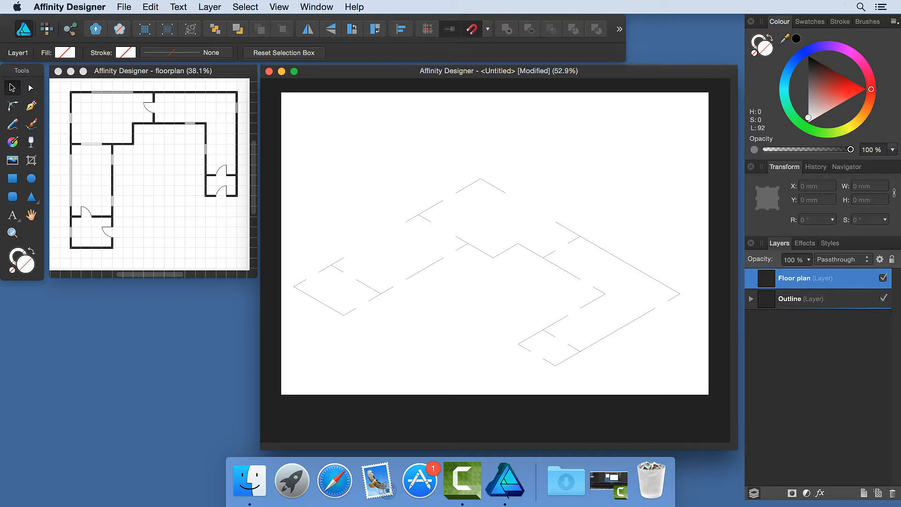
Show the isometric grid and set the Pen tool to Polygon mode for tracing the plan's lower-left room.
key("super+apostrophe")
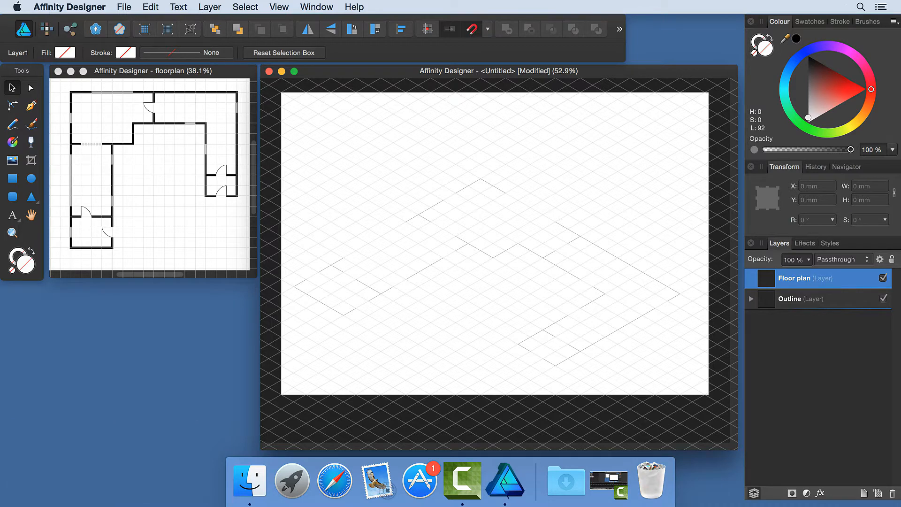
scroll(311, 304, "up", 6)
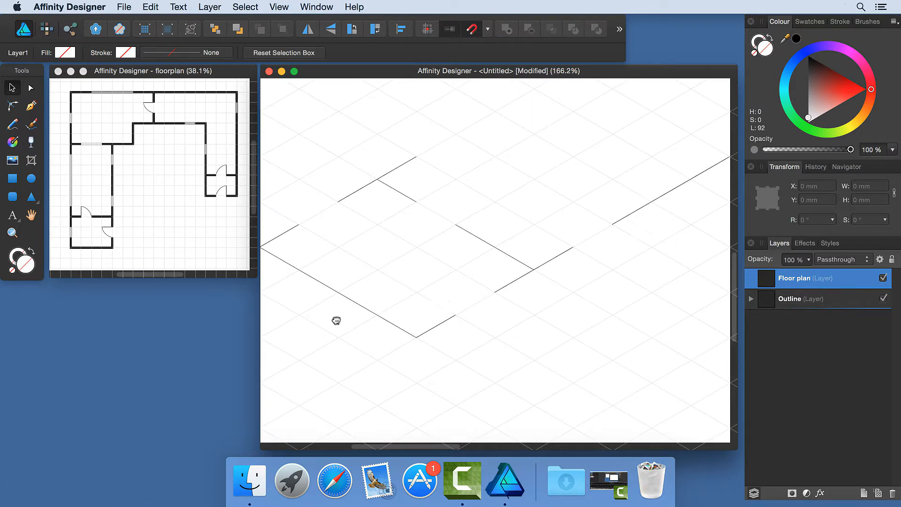
left_click_drag(336, 318, 396, 316)
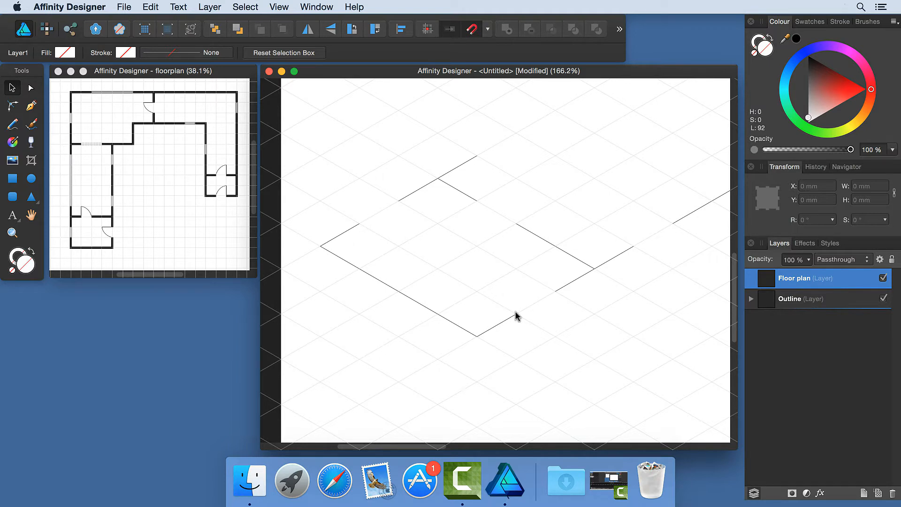
left_click(31, 107)
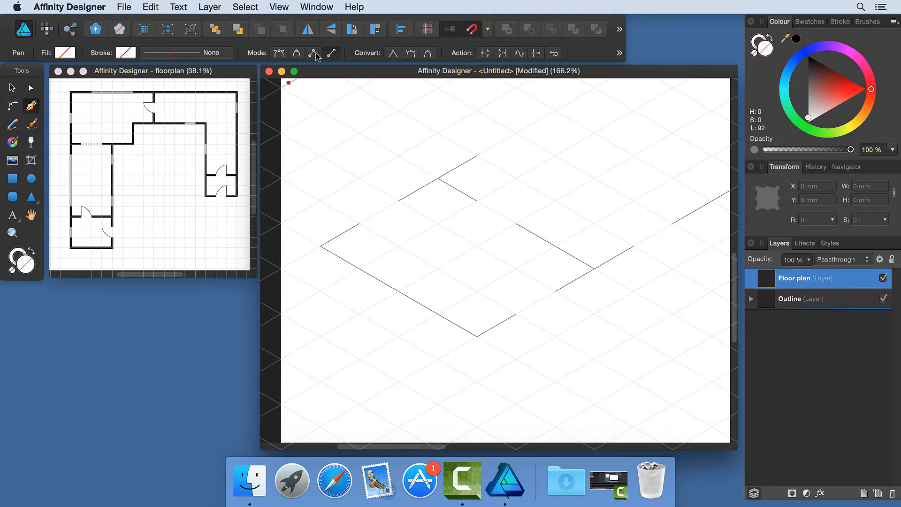
left_click(313, 53)
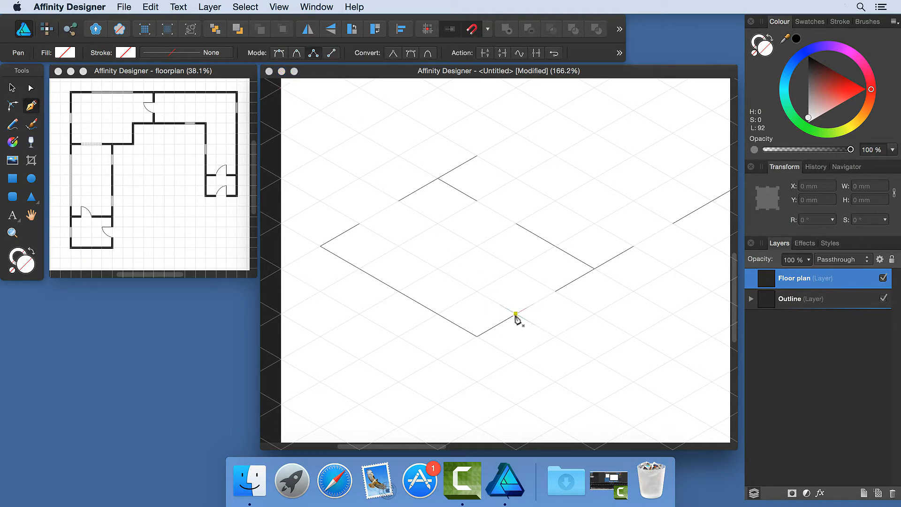
Trace the outer edge of the lower-left room's wall from the door gap around both corners to the window gap.
left_click(515, 313)
left_click(477, 336)
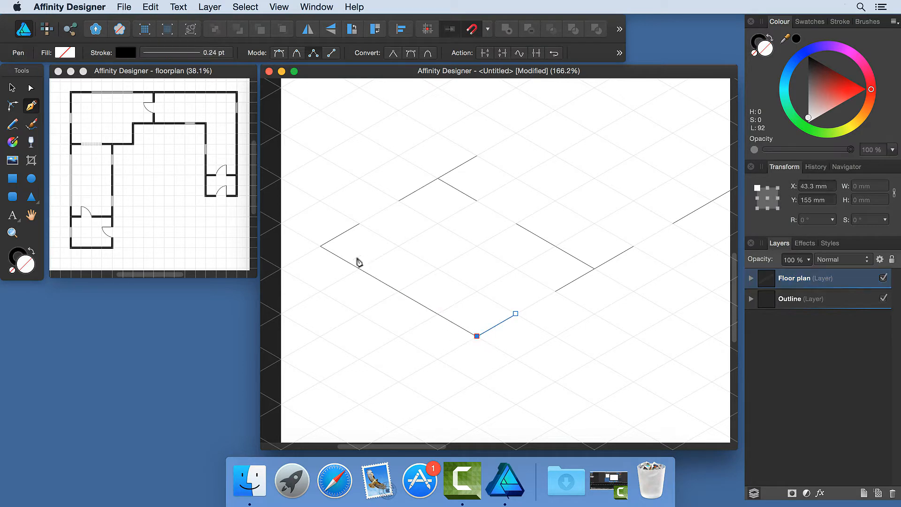
left_click(320, 246)
left_click(359, 224)
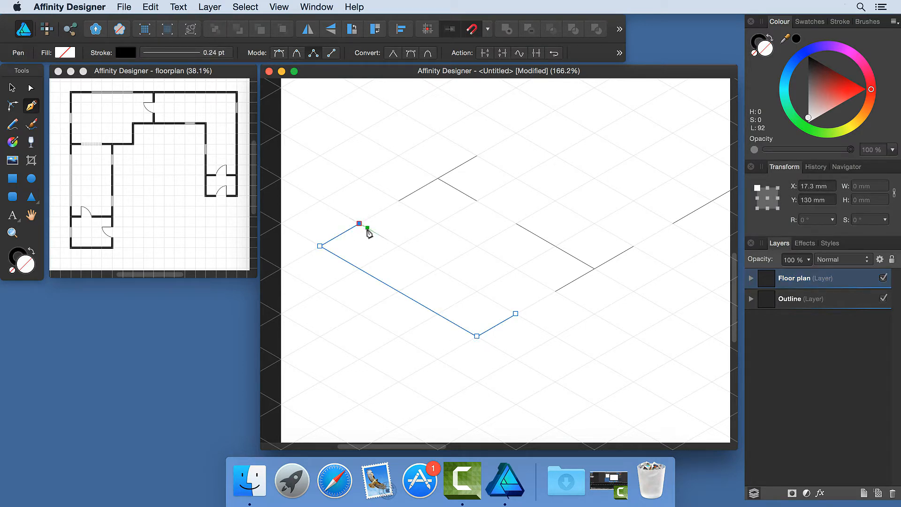
mouse_move(368, 232)
left_mouse_down()
mouse_move(385, 244)
mouse_move(366, 230)
left_mouse_up()
Set the isometric grid's first-axis divisions to 10.
left_click(279, 7)
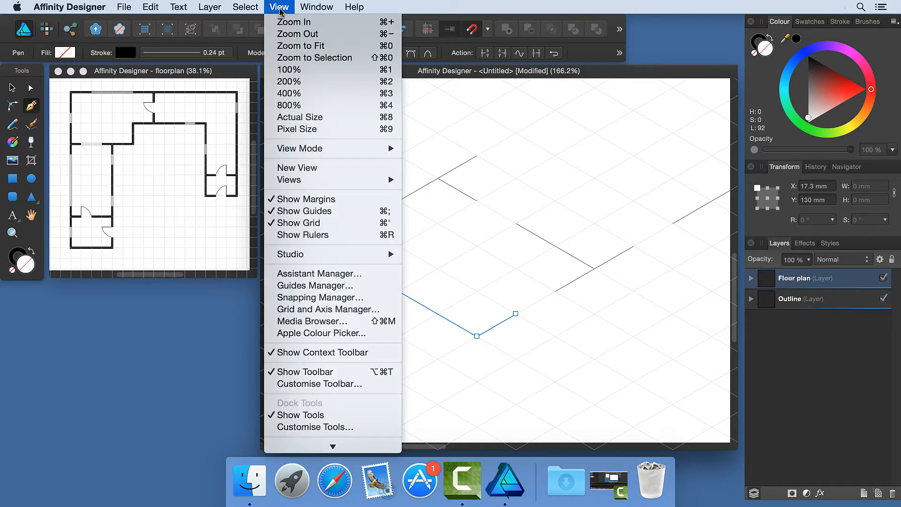
left_click(328, 309)
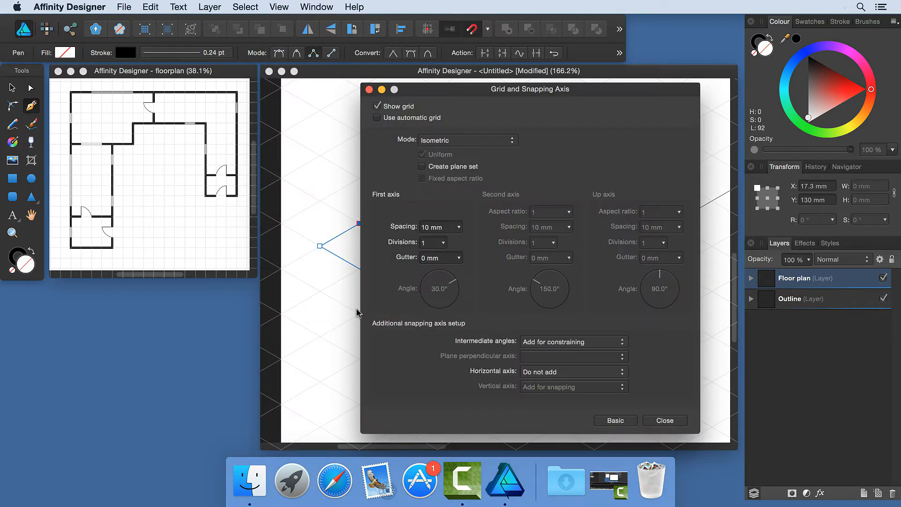
left_click(439, 247)
key("Return")
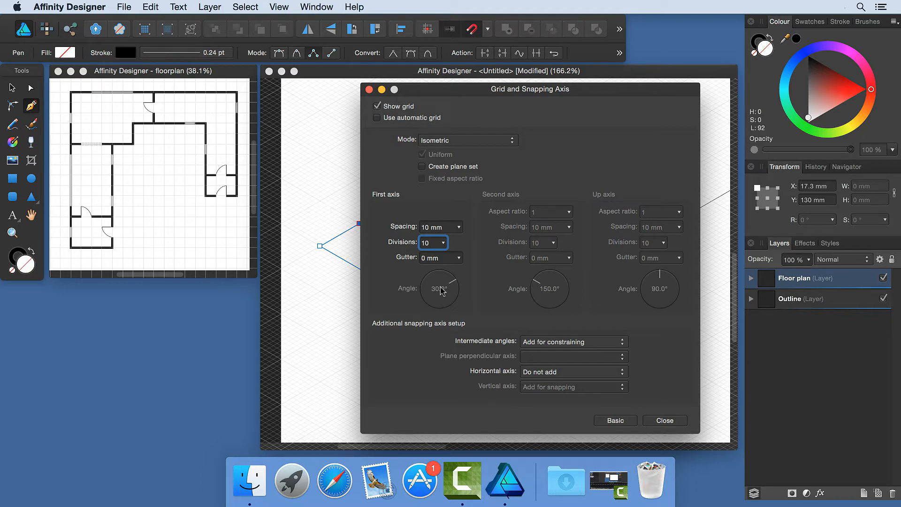
left_click(661, 421)
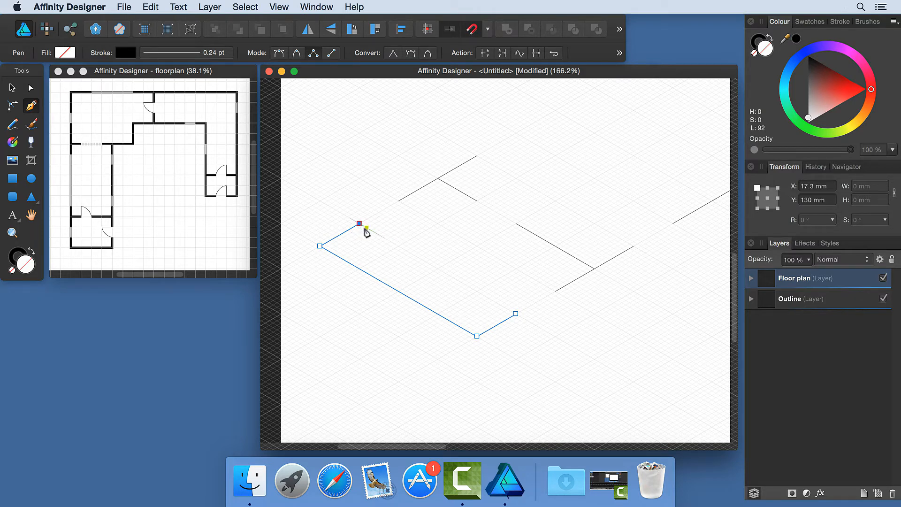
Draw the inner edge of the lower-left room's wall parallel to the outer edge and close the shape.
left_click(366, 227)
left_click(336, 246)
left_click(477, 327)
left_click(508, 309)
left_click(516, 314)
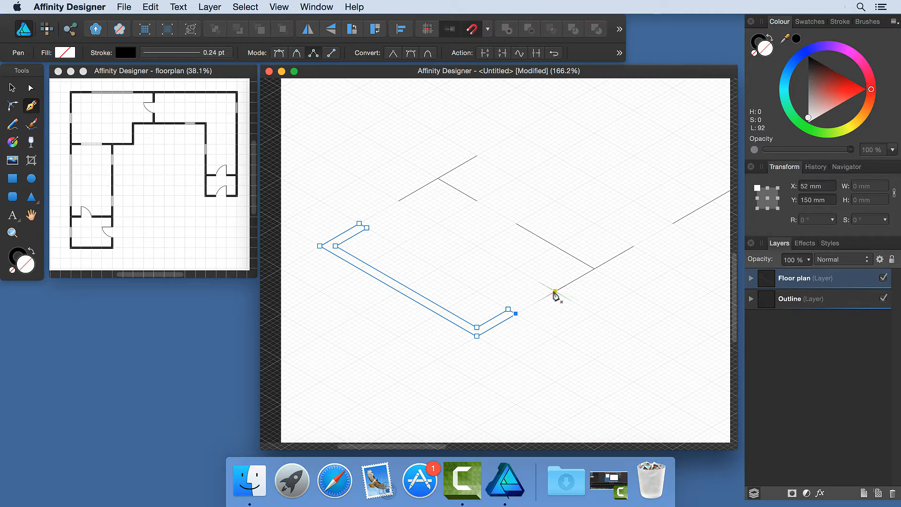
Trace the T-shaped wall on the right side of the lower-left room as a closed shape with wall thickness.
left_click(554, 291)
left_click(633, 247)
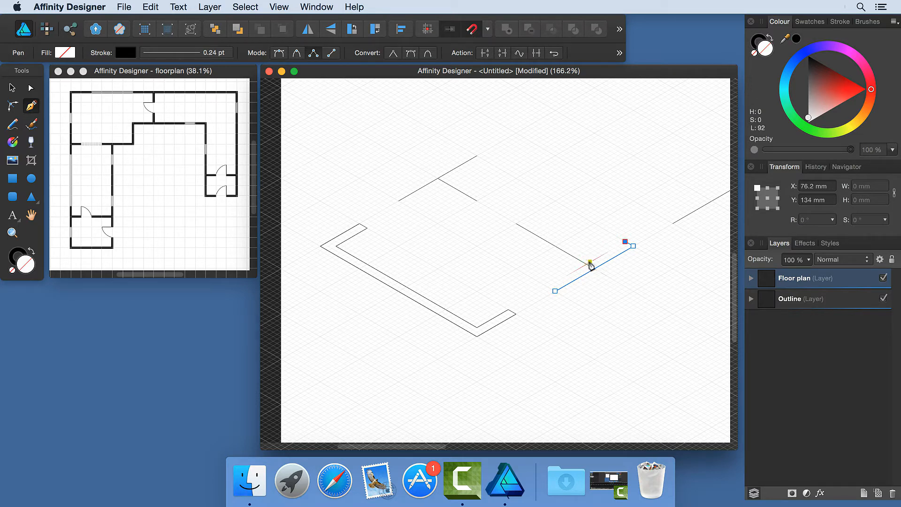
left_click(590, 262)
left_click(519, 221)
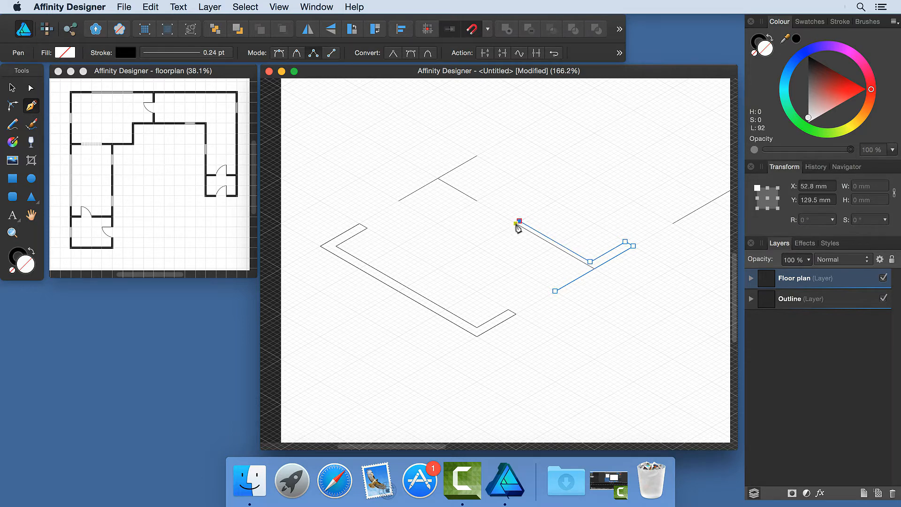
left_click(512, 225)
left_click(583, 265)
left_click(547, 286)
left_click(555, 291)
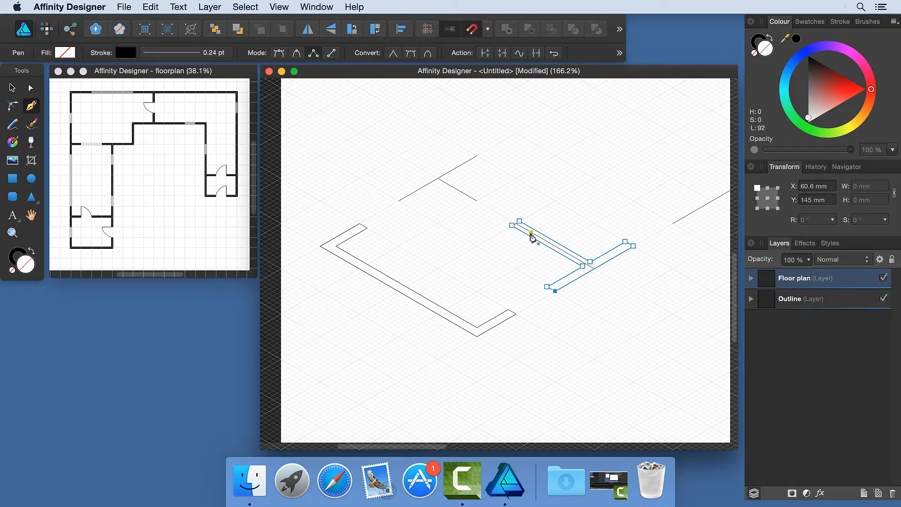
Trace the T-shaped wall and short partition on the upper-left side of the lower-left room as a closed shape.
key("super+0")
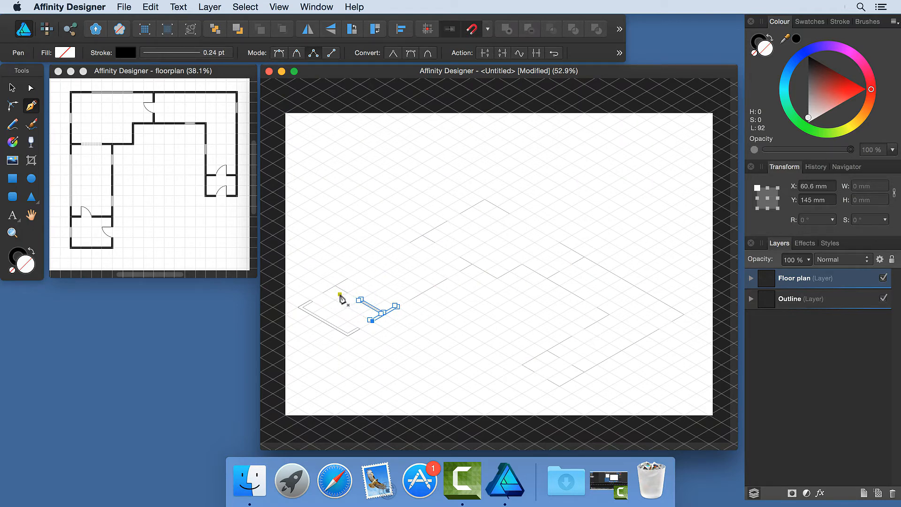
scroll(330, 298, "up", 5)
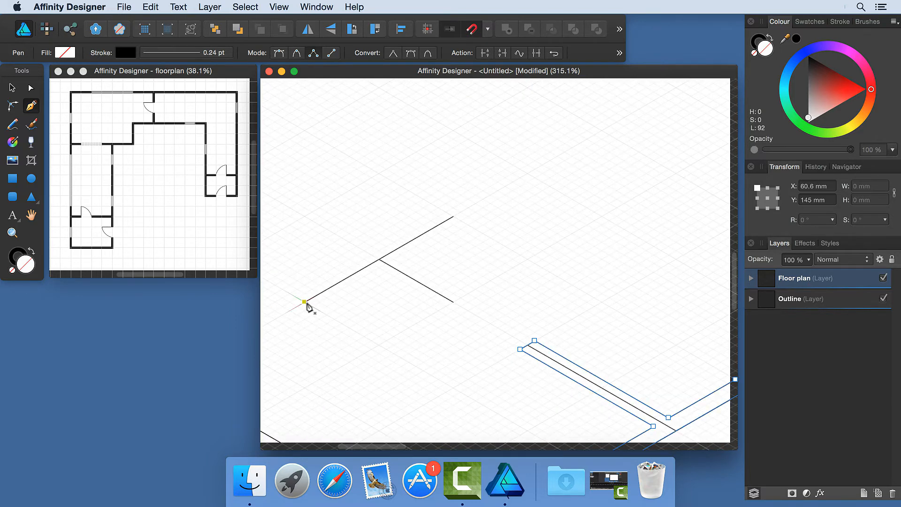
left_click(304, 301)
left_click(452, 215)
left_click(468, 224)
left_click(401, 263)
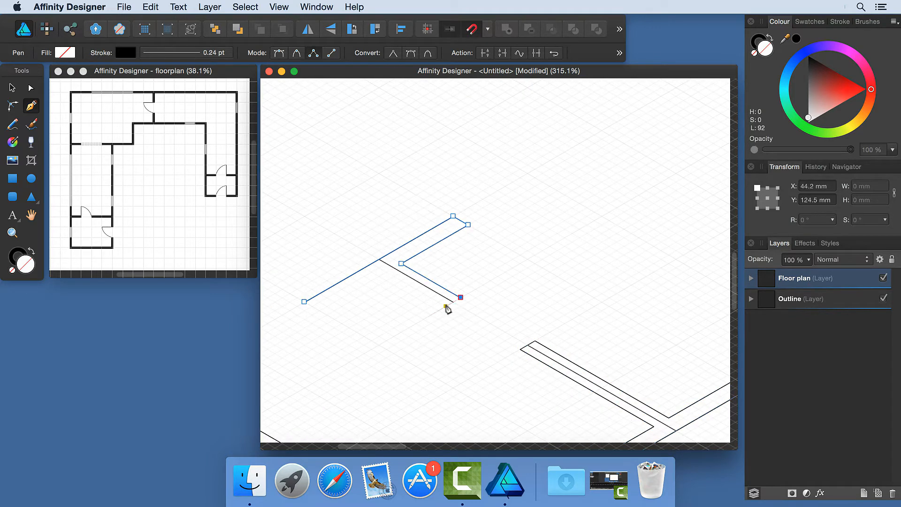
left_click(460, 297)
left_click(445, 305)
left_click(386, 271)
left_click(319, 310)
left_click(304, 301)
Trace the T-shaped wall on the upper-left side of the plan, including its short partition, as a closed shape.
left_click_drag(591, 160, 457, 257)
left_click(412, 213)
left_click(479, 186)
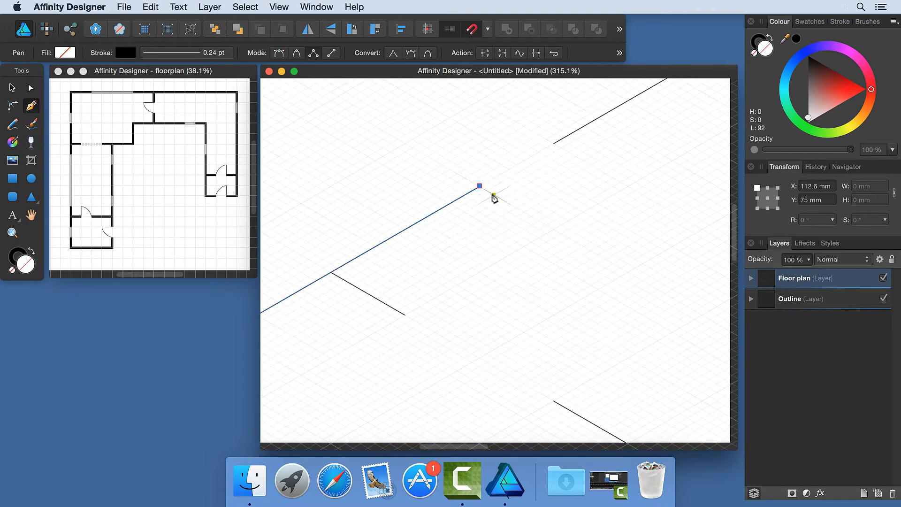
left_click(493, 194)
scroll(392, 284, "down", 2)
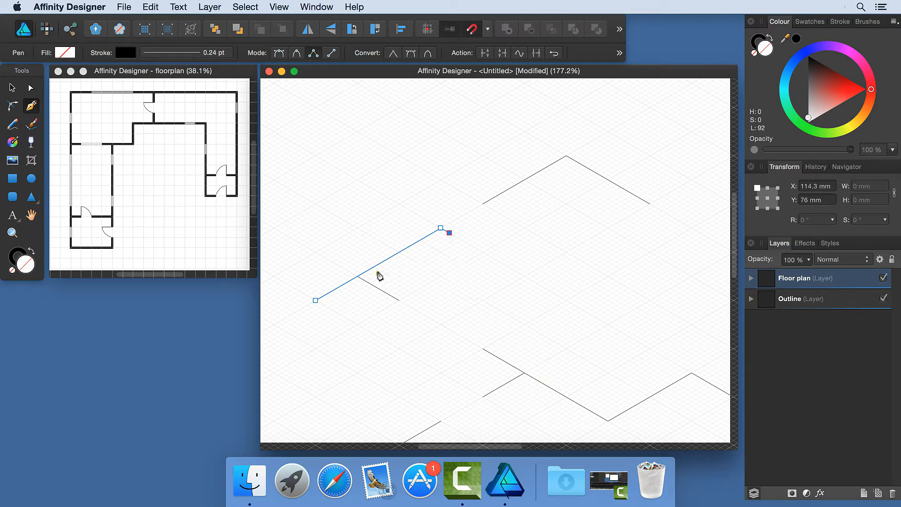
left_click(374, 275)
left_click(407, 295)
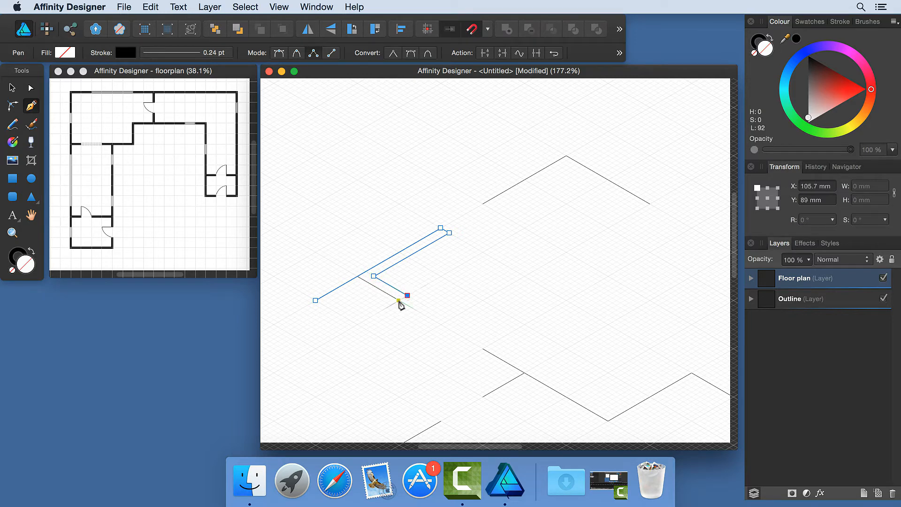
left_click(398, 300)
left_click(365, 281)
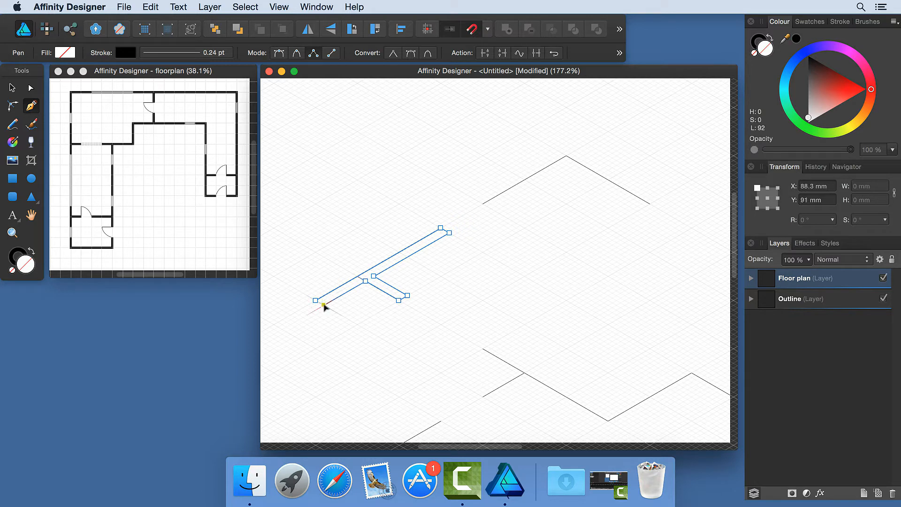
left_click(323, 305)
left_click(316, 301)
Trace the angled corner wall at the top of the plan as a closed shape with wall thickness.
scroll(362, 310, "down", 1)
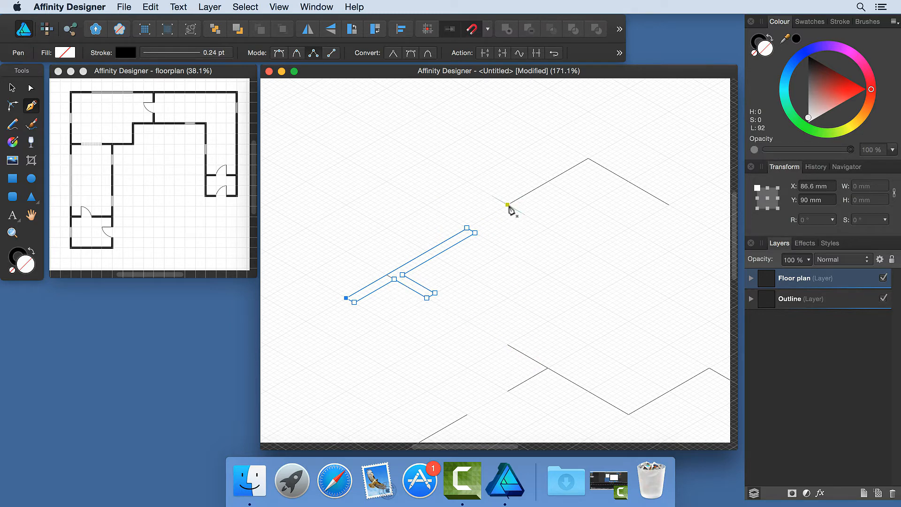
left_click(508, 205)
left_click(588, 159)
left_click(668, 204)
key("Escape")
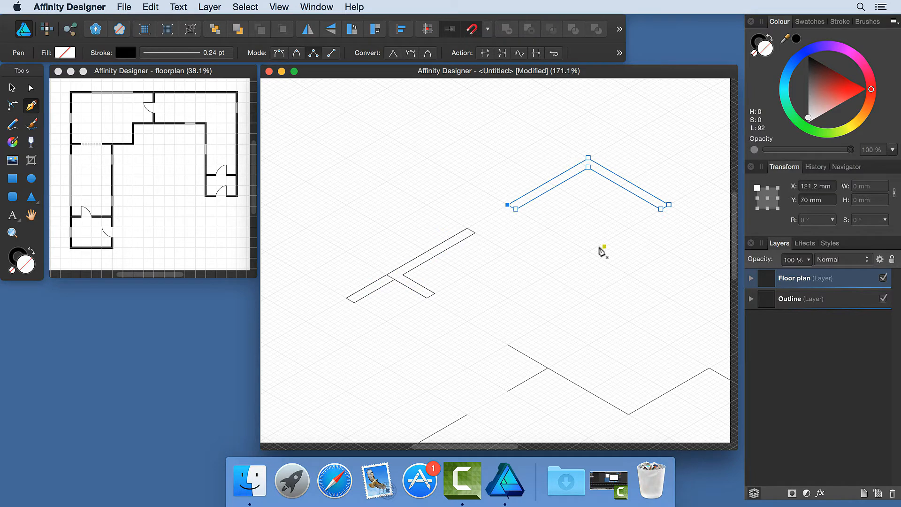
Start the long upper-right wall's shape and move its inner corner node to X 205.2 mm, Y 100.5 mm.
scroll(517, 209, "right", 10)
scroll(517, 209, "down", 3)
left_click(517, 208)
left_click(509, 212)
left_click(582, 254)
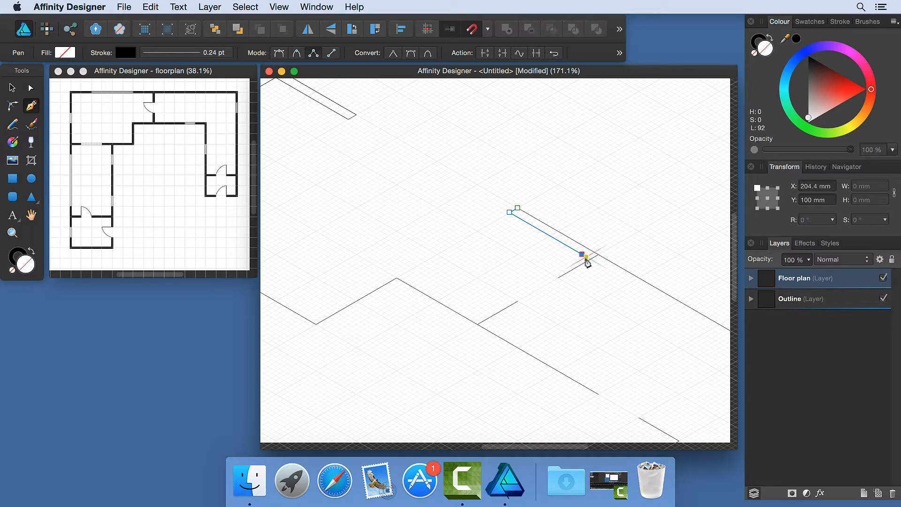
scroll(587, 261, "up", 2)
left_click(583, 257)
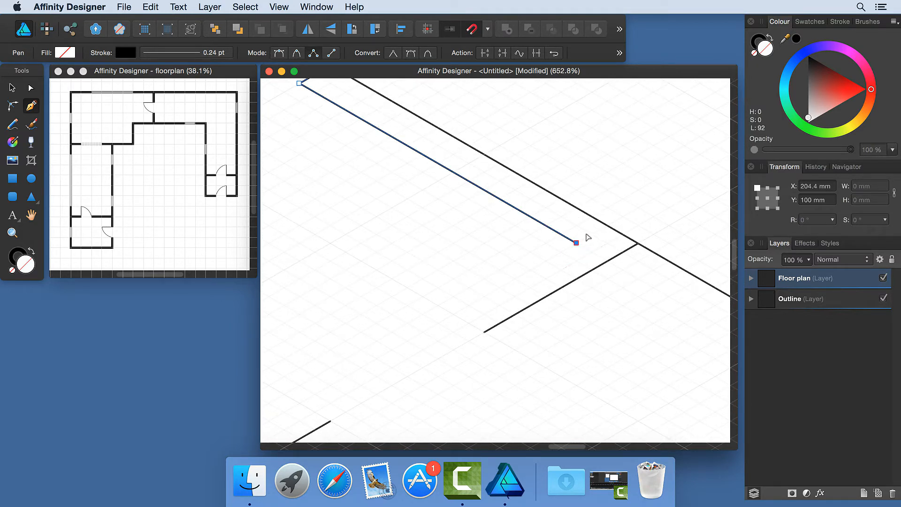
key("super")
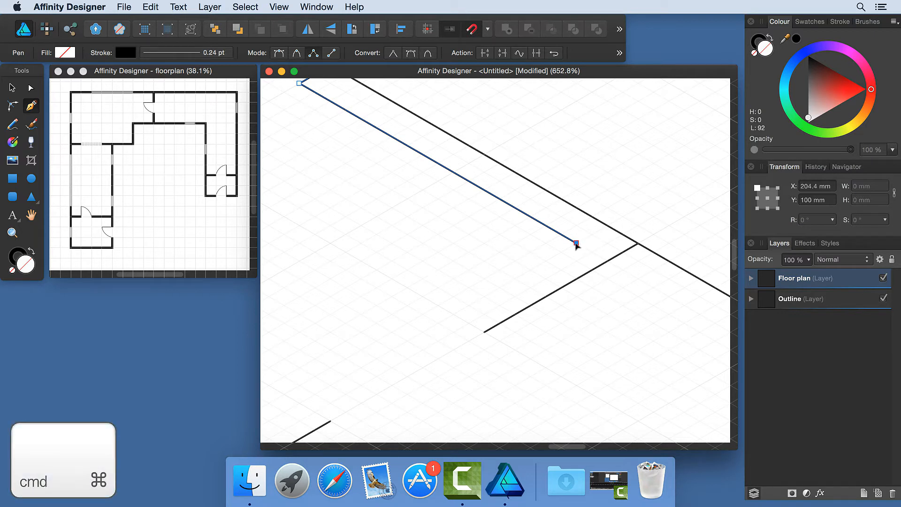
left_click_drag(579, 247, 591, 252)
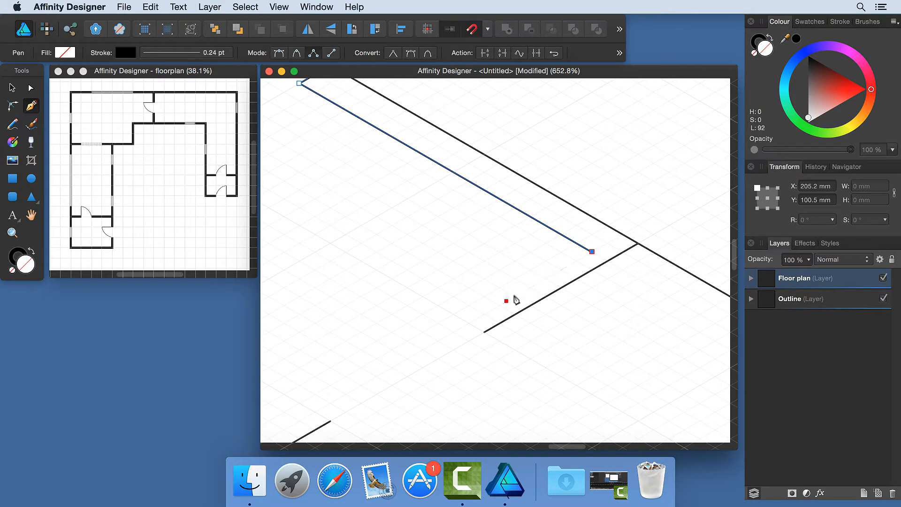
Draw both sides of the short partition and complete the long upper-right wall as a closed shape.
left_click(469, 323)
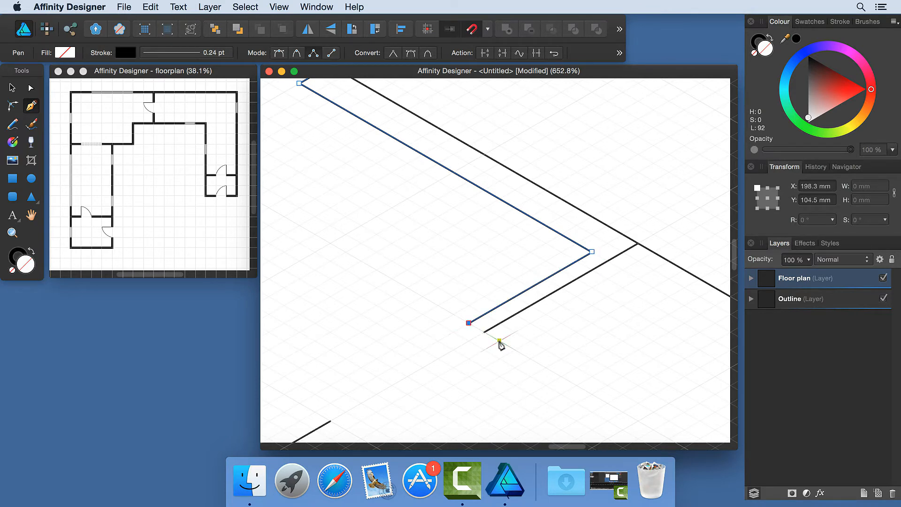
left_click(498, 341)
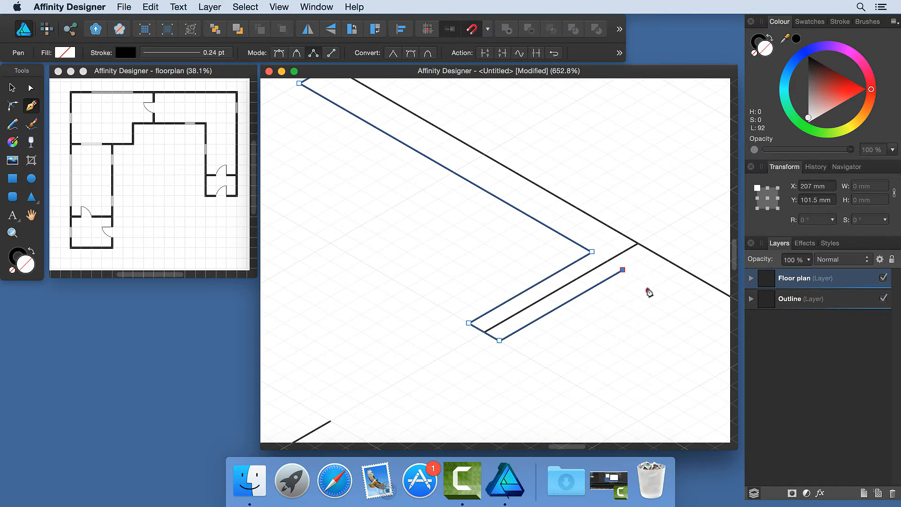
scroll(647, 293, "down", 5)
left_click(657, 219)
scroll(544, 211, "up", 10)
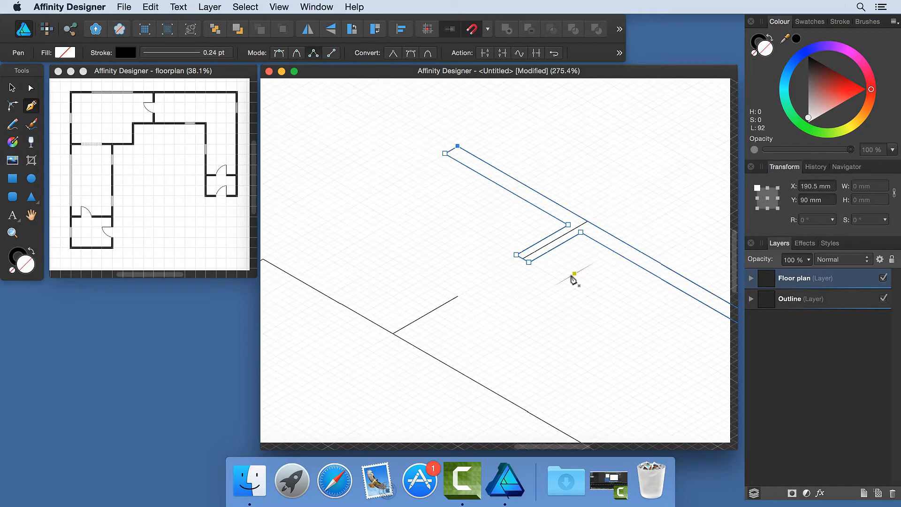
Trace the wall around the plan's bottom corner, including its short partition, as a closed shape with wall thickness.
scroll(573, 276, "down", 15)
left_click(361, 287)
left_click(308, 256)
left_click(295, 263)
left_click(348, 294)
scroll(422, 267, "down", 5)
left_click(468, 240)
left_click(416, 210)
left_click(403, 218)
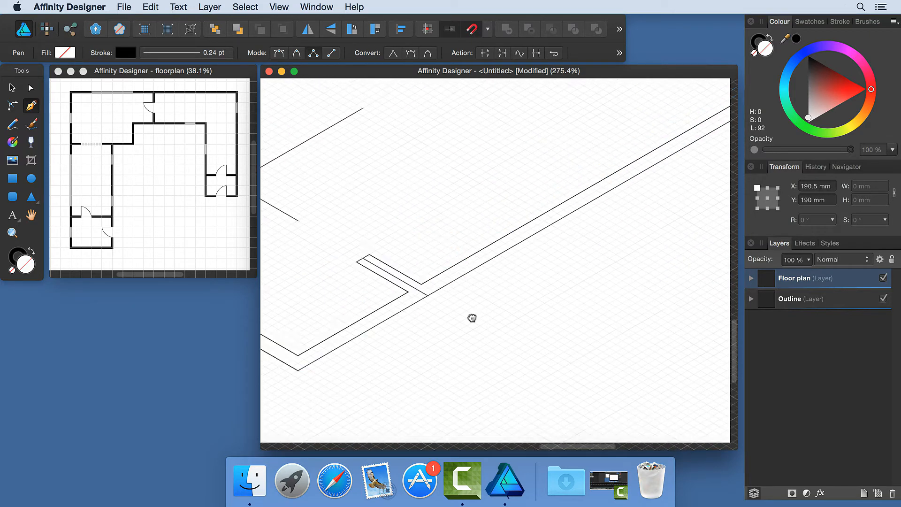
Trace the lower room's inner wall, including its corner and short partition, as a closed shape with wall thickness.
left_click(448, 275)
left_click(436, 282)
left_click(372, 244)
left_click(533, 205)
left_click(410, 276)
left_click(462, 306)
left_click(449, 314)
left_click(396, 283)
left_click(338, 377)
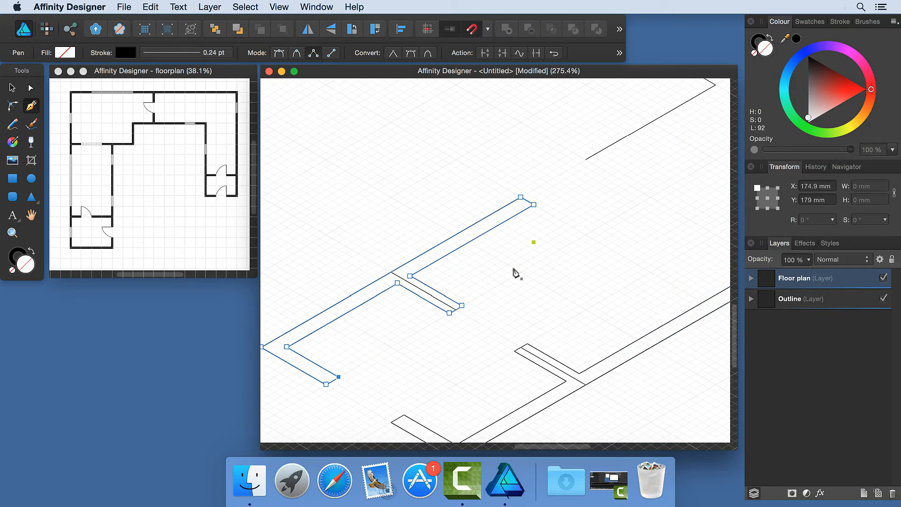
Trace the neighbouring angled corner wall as a closed shape with wall thickness.
left_click(458, 267)
left_click(613, 192)
left_click(458, 267)
Start the long stepped inner wall's shape at its lower end and draw its first short partition.
left_click(631, 283)
left_click(644, 276)
left_click(456, 168)
left_click(508, 137)
left_click(495, 130)
left_click(442, 160)
scroll(442, 160, "left", 10)
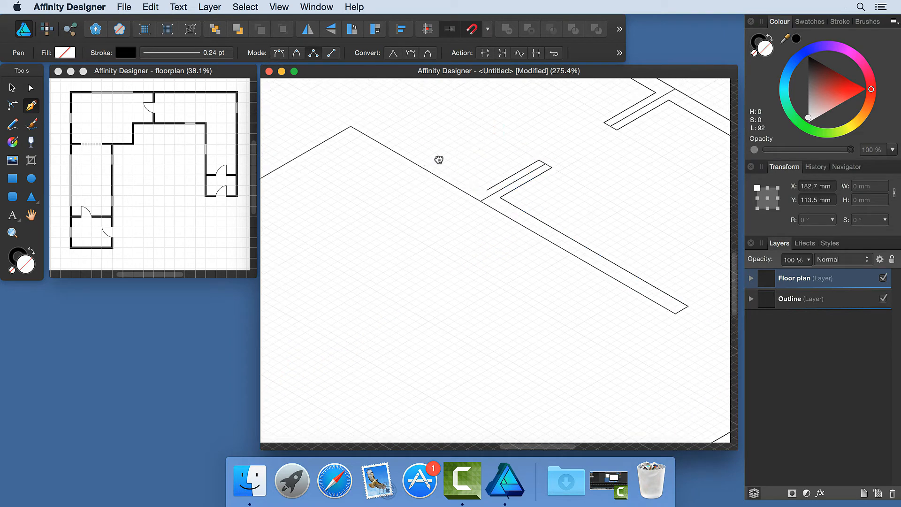
Continue the stepped inner wall around its corners, draw the second short partition, and complete the wall shape.
left_click(557, 208)
left_click(429, 281)
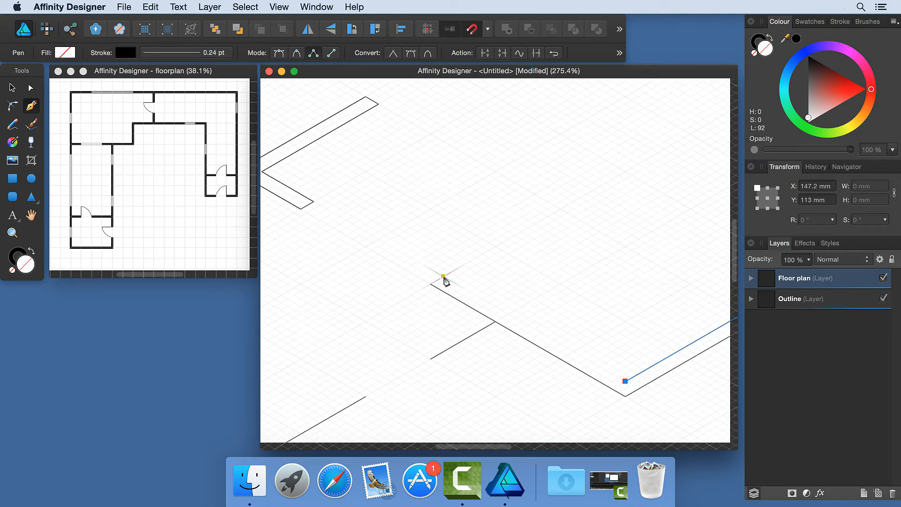
left_click(443, 277)
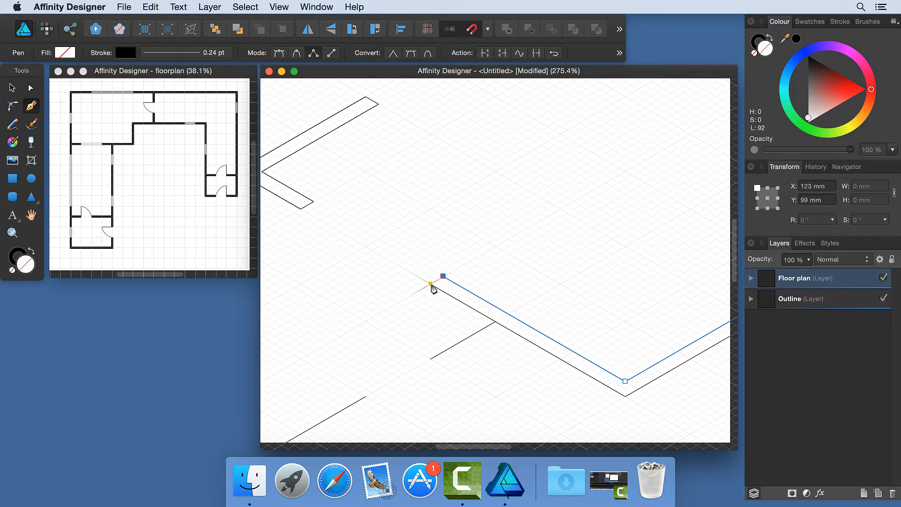
left_click(431, 283)
left_click(482, 315)
left_click(418, 351)
left_click(430, 359)
left_click(495, 322)
left_click(625, 396)
Trace the separate straight wall segment as a closed four-corner shape with wall thickness.
left_click_drag(665, 378, 450, 335)
left_click_drag(592, 343, 315, 196)
left_click_drag(305, 300, 703, 282)
left_click_drag(281, 225, 553, 262)
left_click(556, 232)
left_click(543, 225)
left_click(348, 336)
left_click(362, 345)
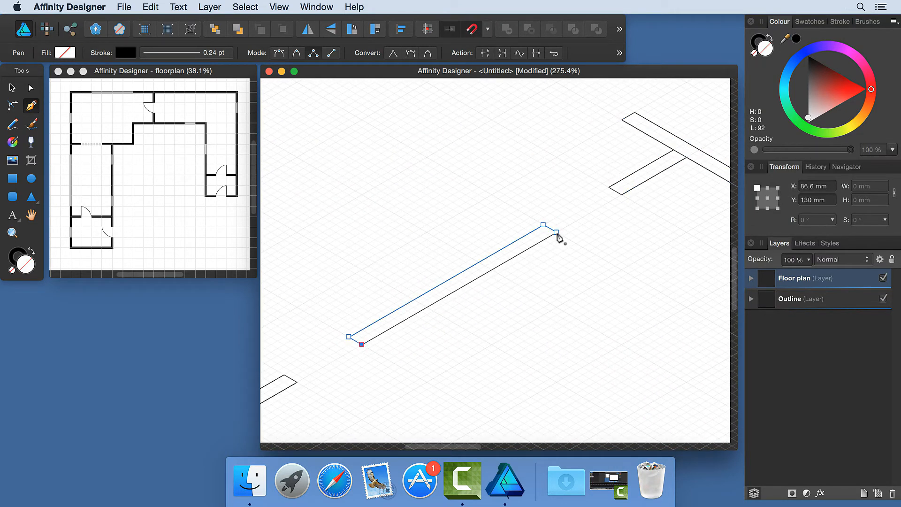
left_click(555, 232)
Deselect the finished wall and hide both the grid and the Outline layer.
key("super+0")
key("super+d")
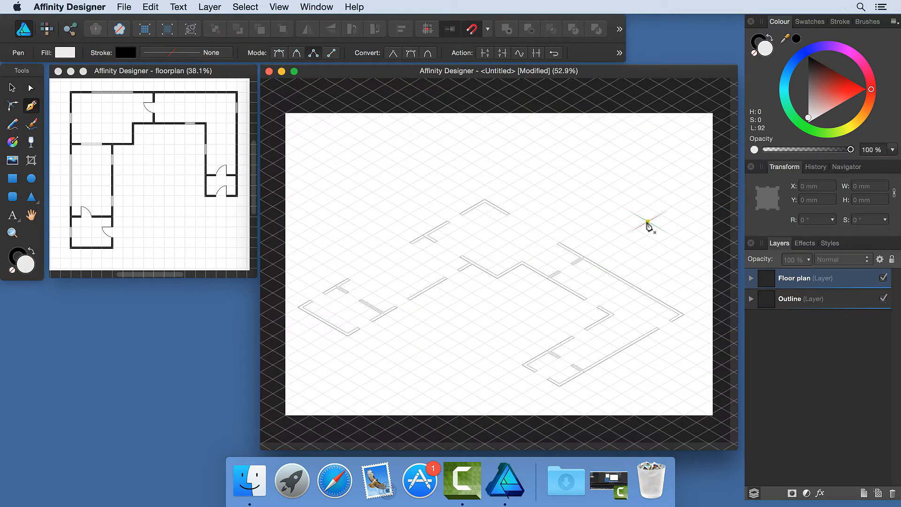
key("super+apostrophe")
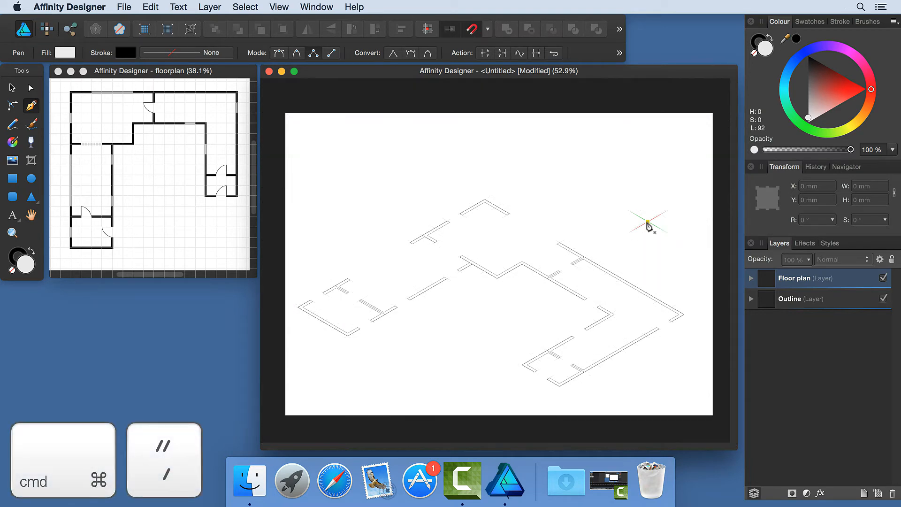
left_click(883, 299)
Add a new layer above Floor plan and name it Model.
left_click(864, 493)
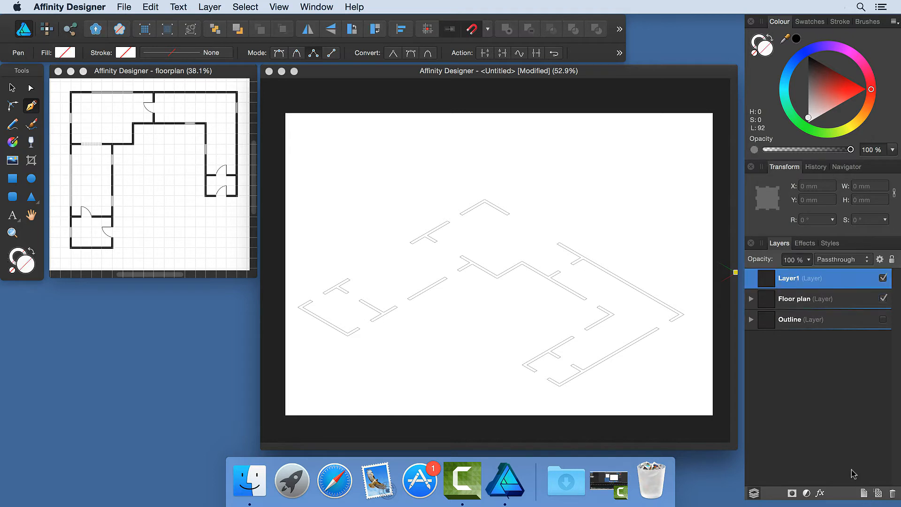
double_click(795, 278)
type("Model")
key("Return")
Fill all the wall curves in the Floor plan layer with a dark grey from the Greys palette.
left_click(751, 299)
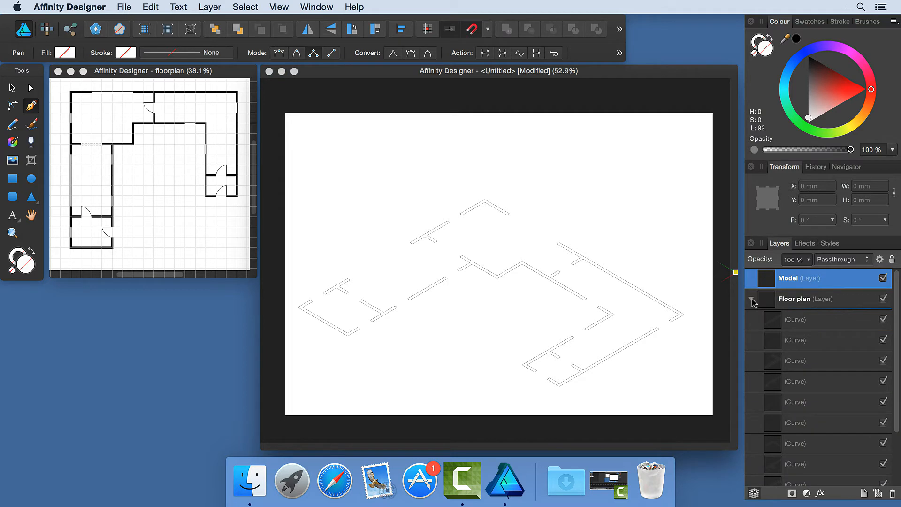
left_click(803, 319)
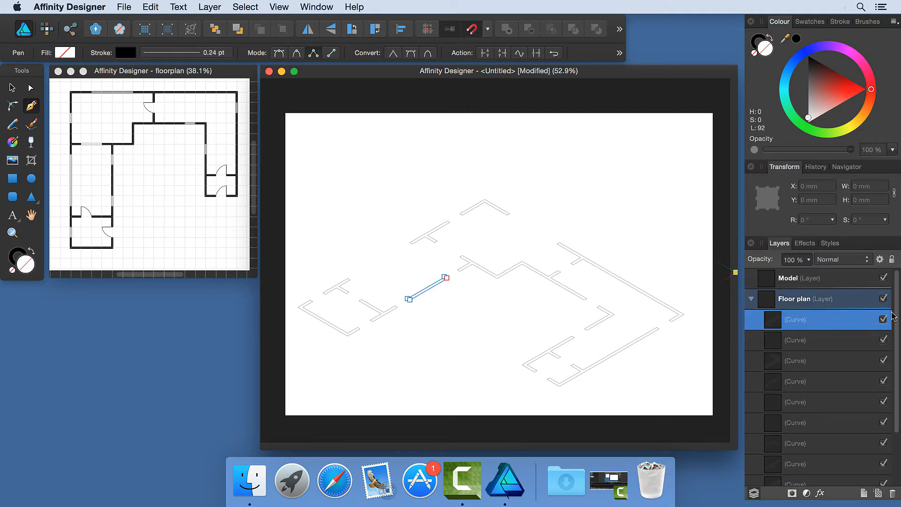
left_click_drag(896, 318, 899, 377)
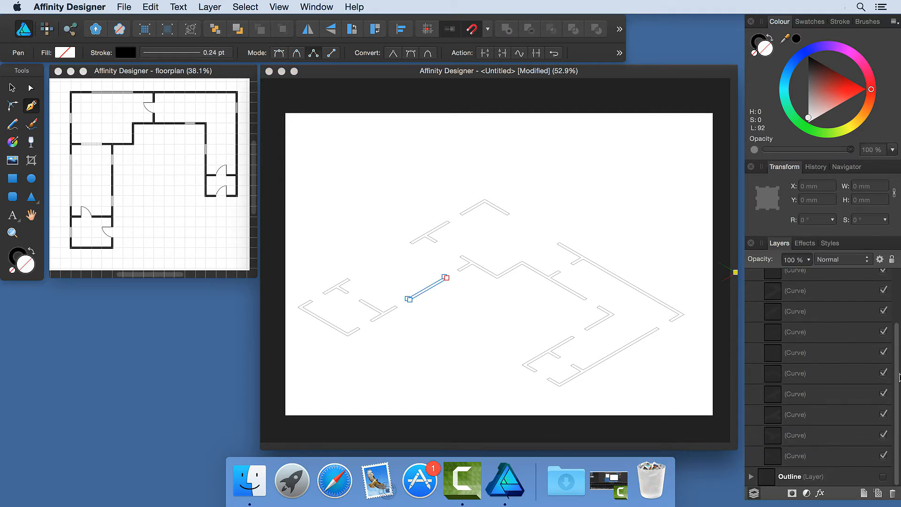
left_click(808, 459, "shift")
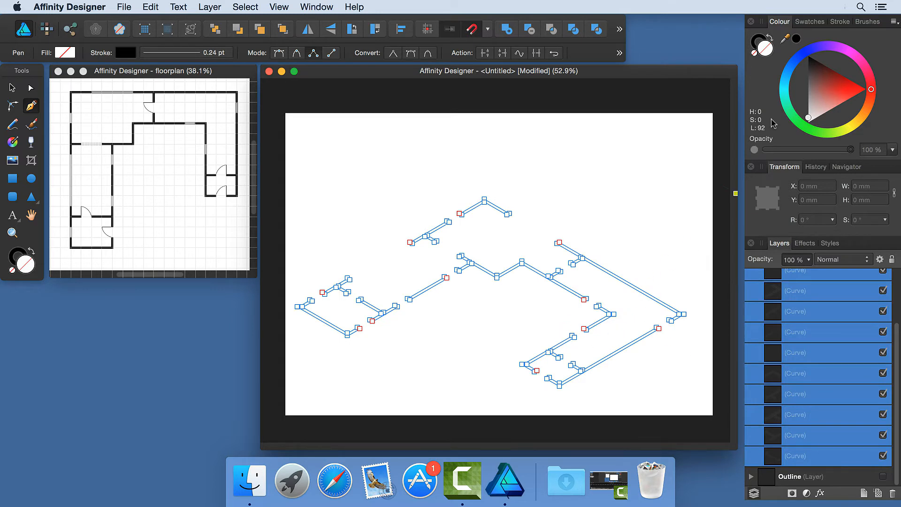
left_click(808, 22)
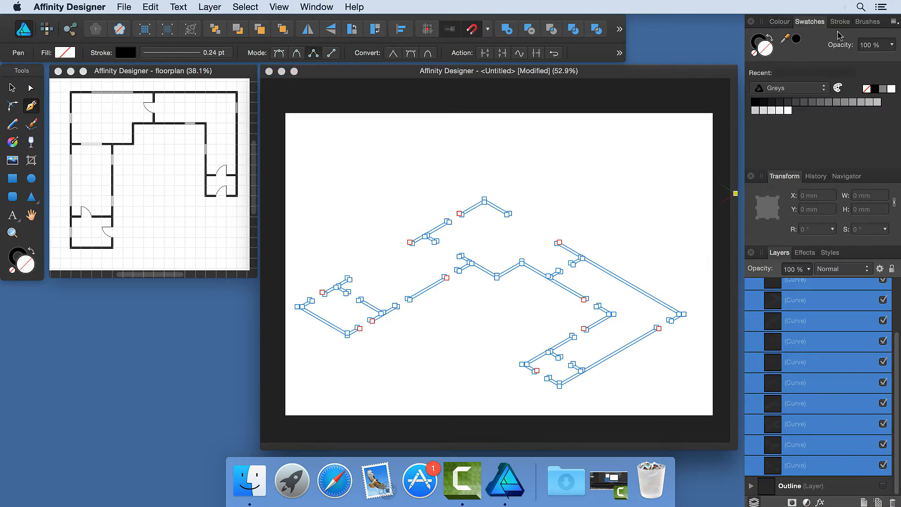
left_click(801, 103)
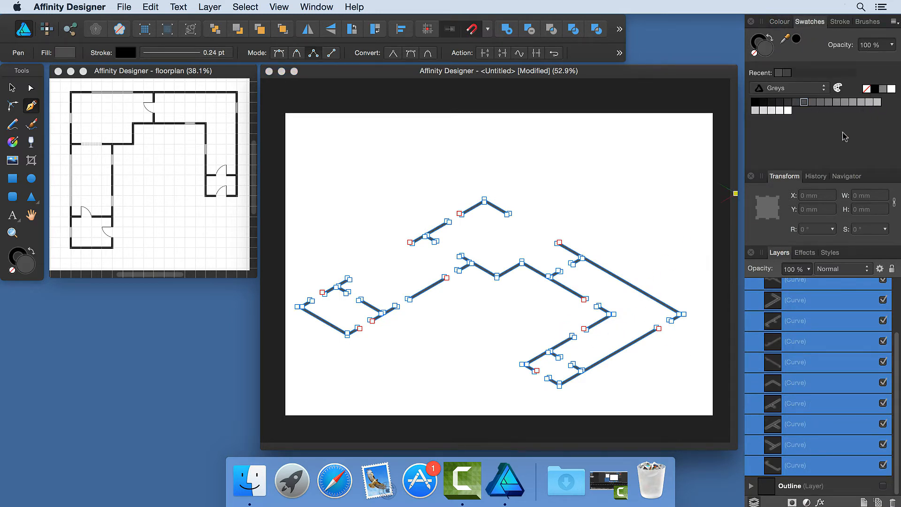
scroll(844, 357, "up", 3)
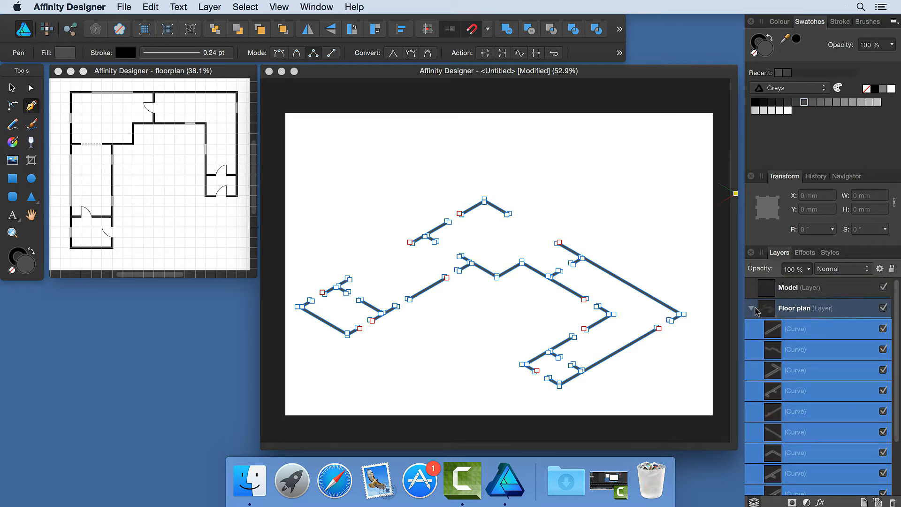
left_click(751, 309)
key("super+d")
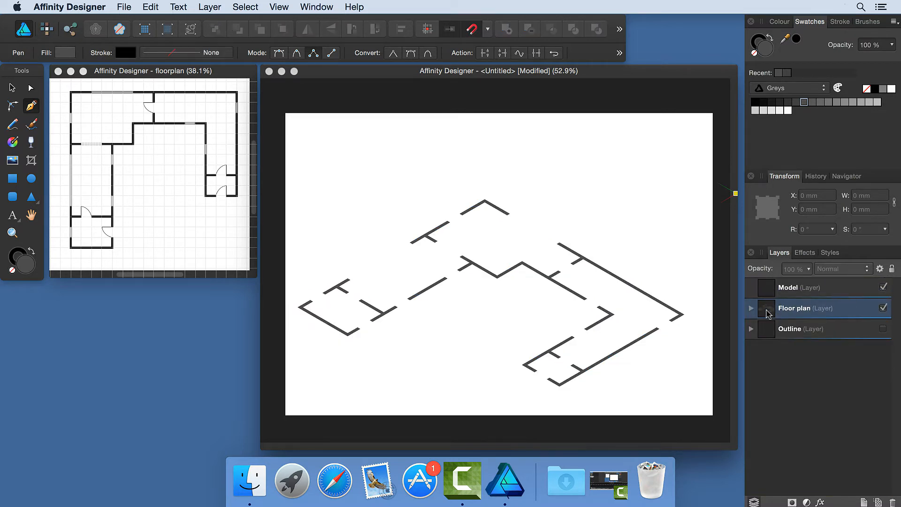
Duplicate the Floor plan layer and nest the copy inside the Model layer.
left_click(783, 311)
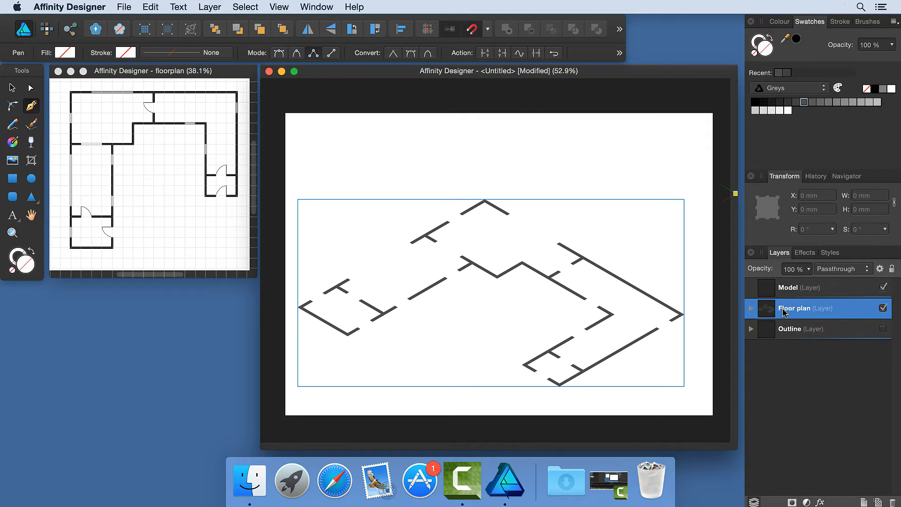
key("super+j")
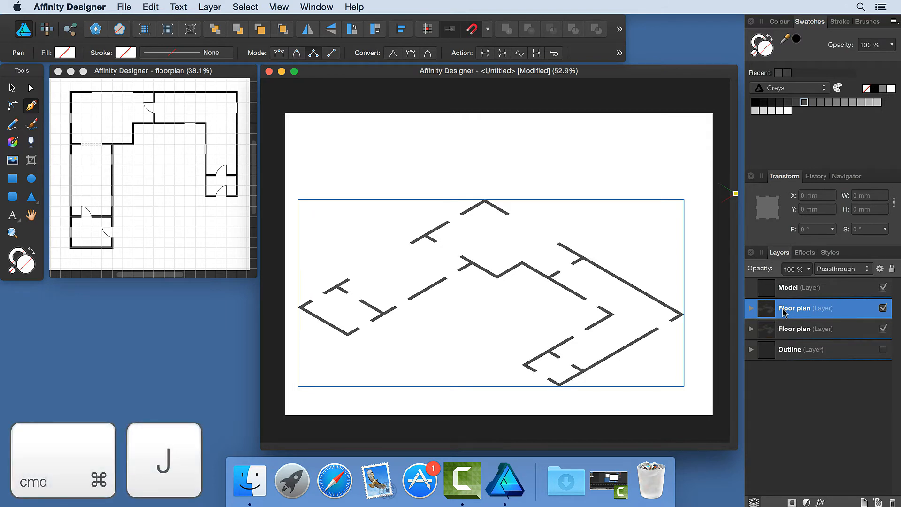
left_click_drag(784, 312, 789, 300)
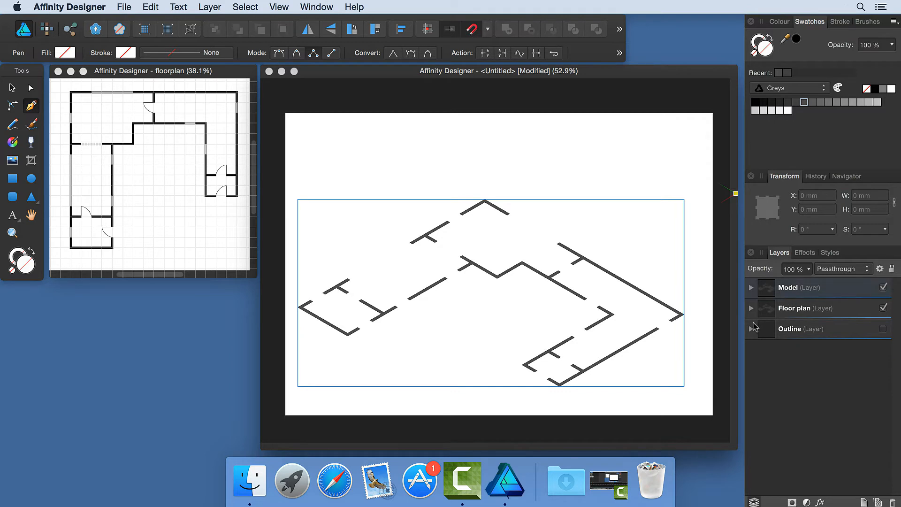
left_click(751, 287)
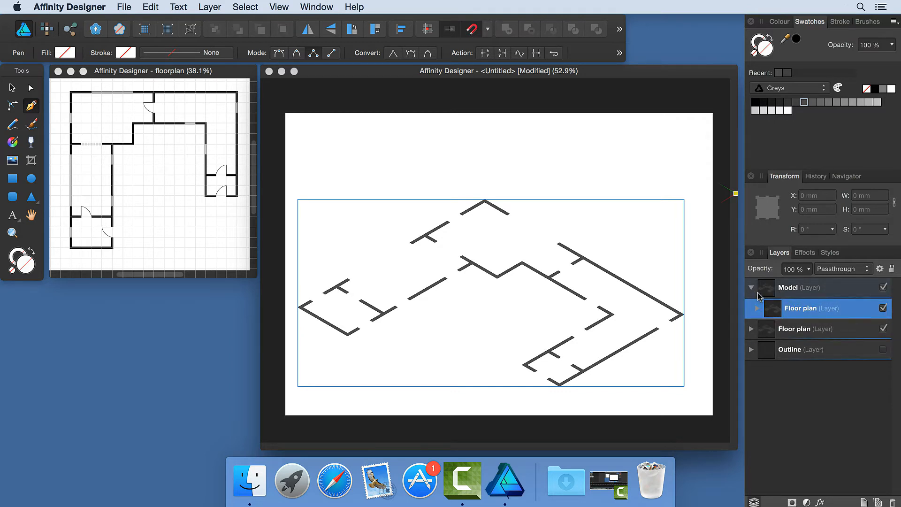
Set the original Floor plan layer's opacity to 50% and select its copy inside the Model layer.
left_click(801, 330)
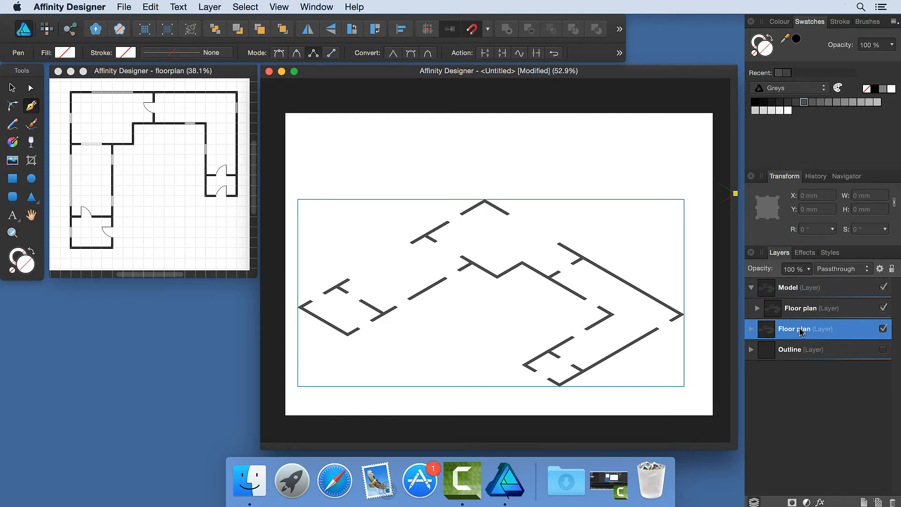
key("5")
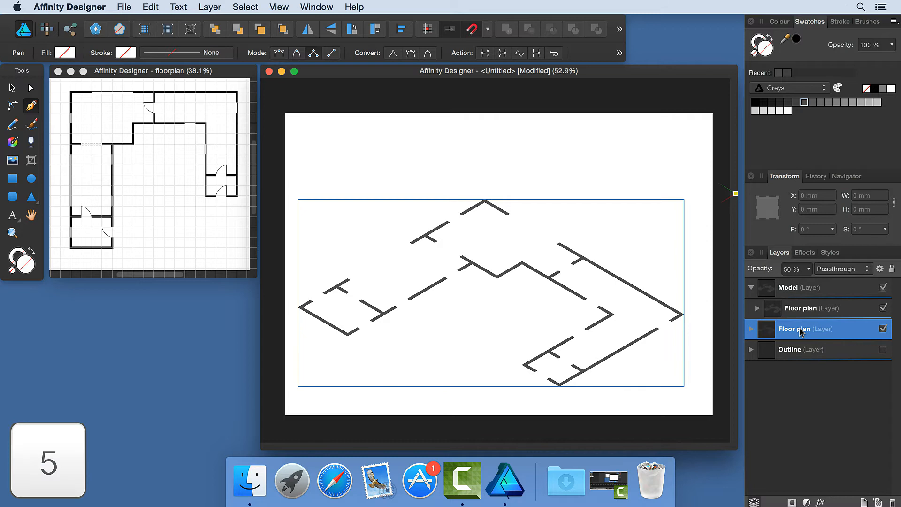
left_click(807, 310)
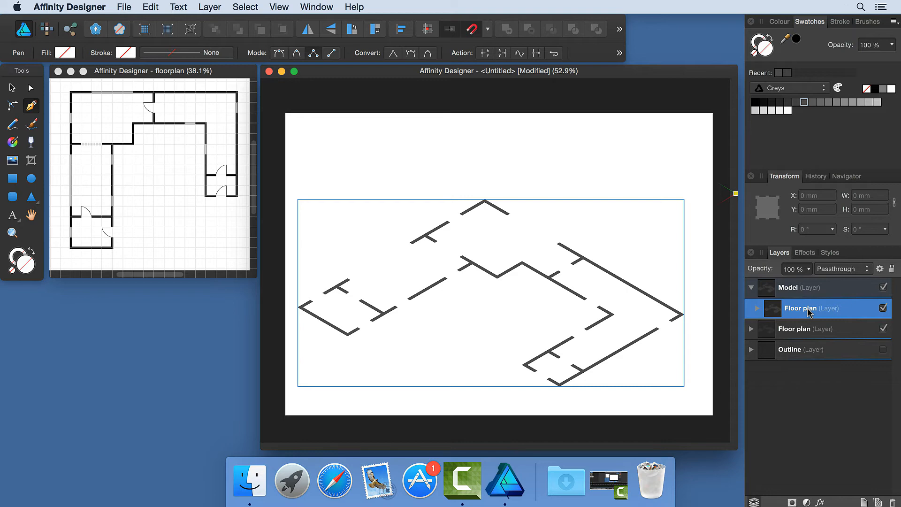
Show the grid again and enable Create plane set for the isometric grid.
key("super+apostrophe")
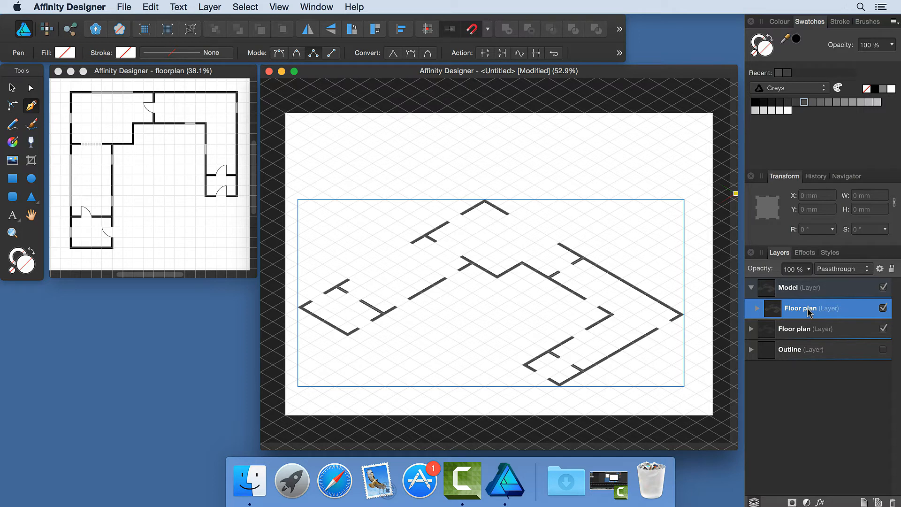
left_click(278, 7)
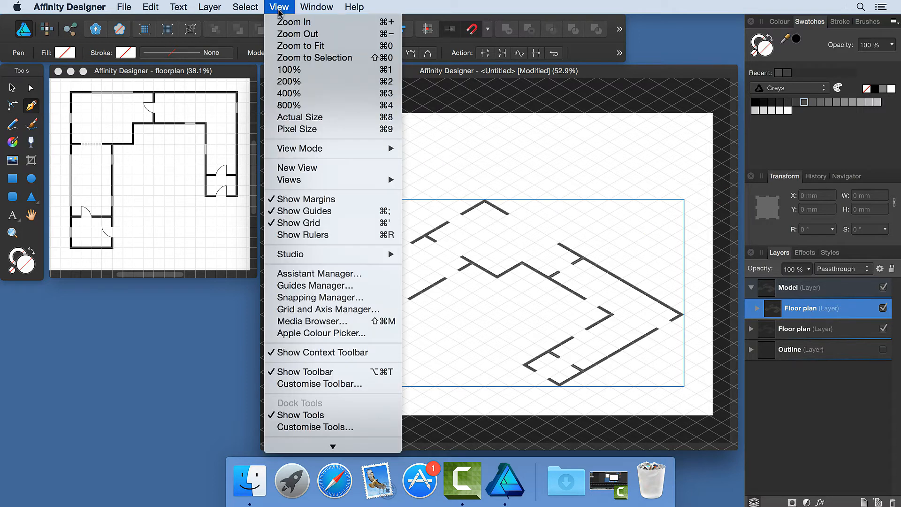
left_click(331, 311)
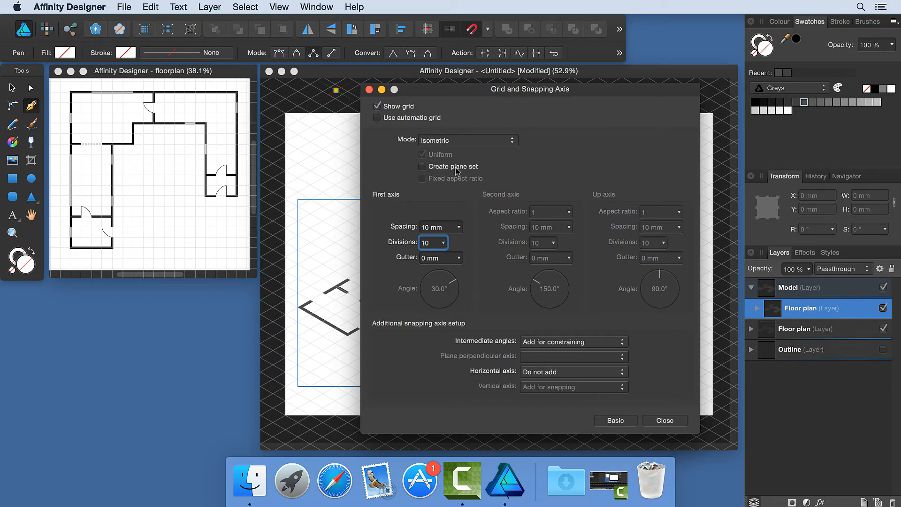
left_click(422, 167)
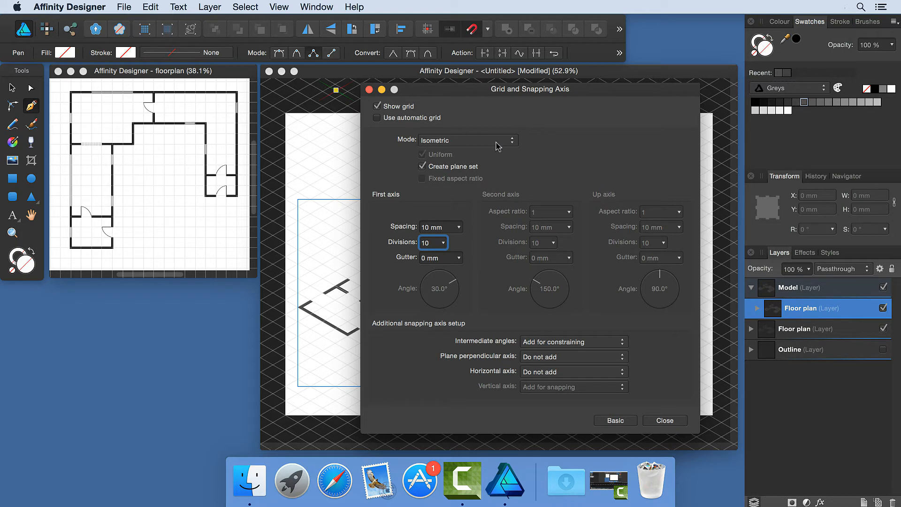
left_click(369, 90)
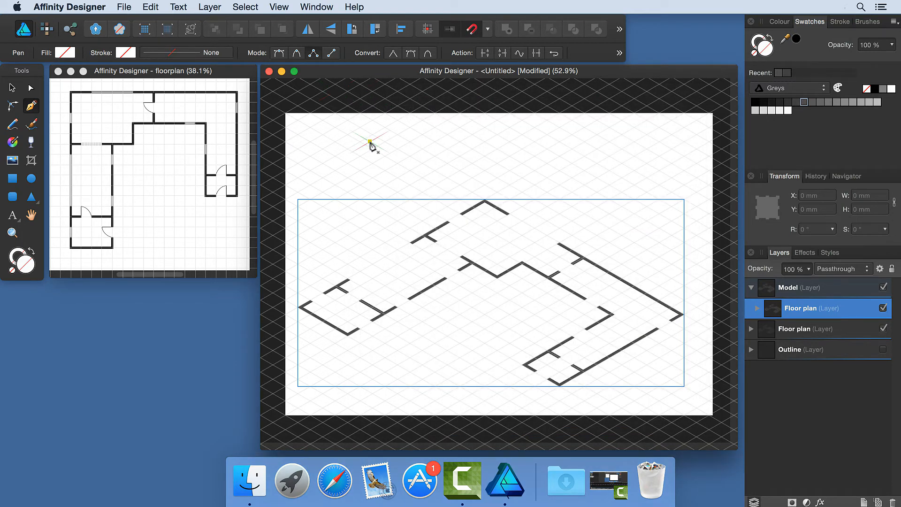
Switch the grid to a side plane and move the Floor plan copy straight up to about Y 30.5 mm.
key("apostrophe")
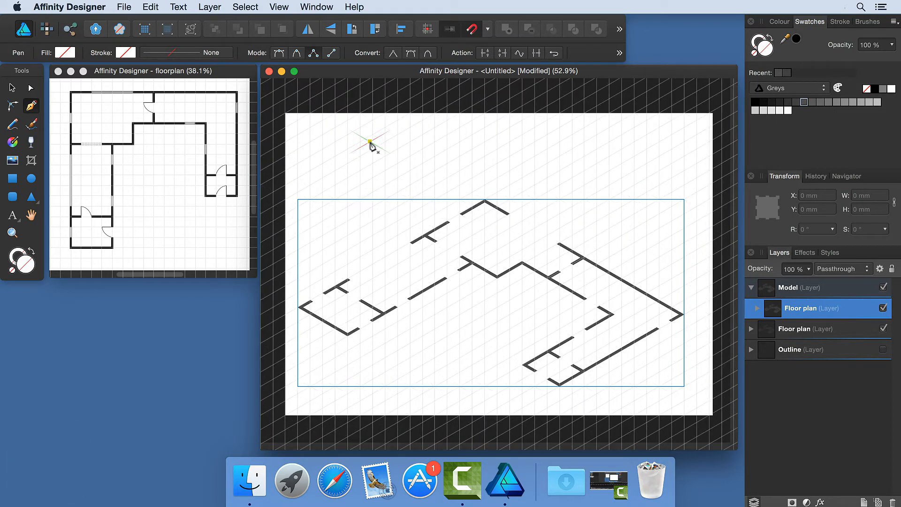
key("v")
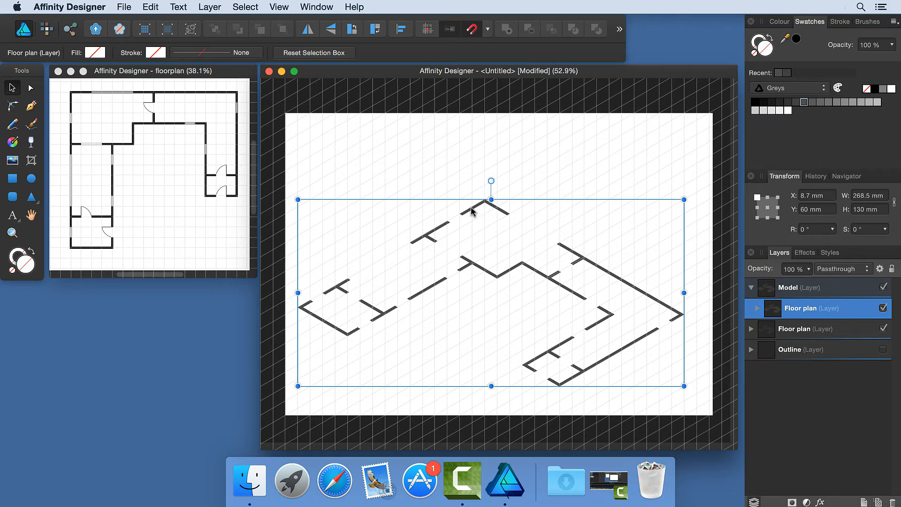
left_click_drag(472, 211, 472, 168)
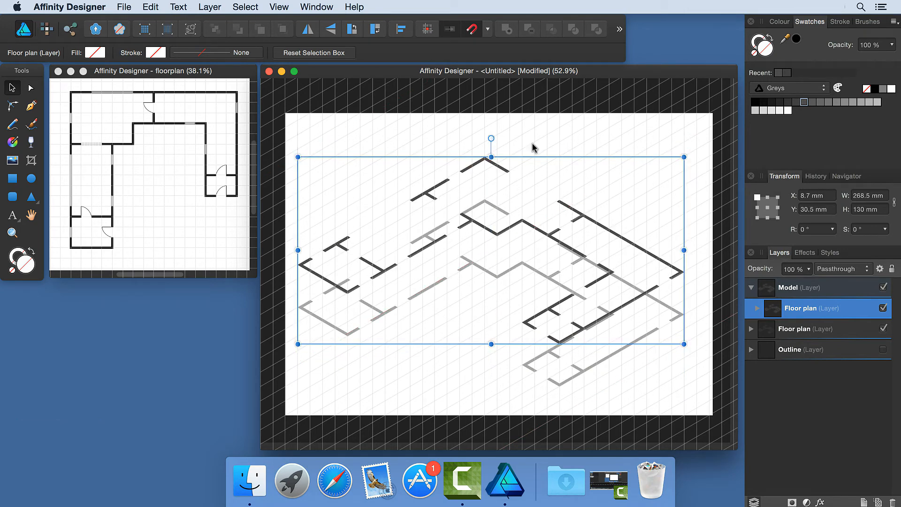
left_click(530, 143)
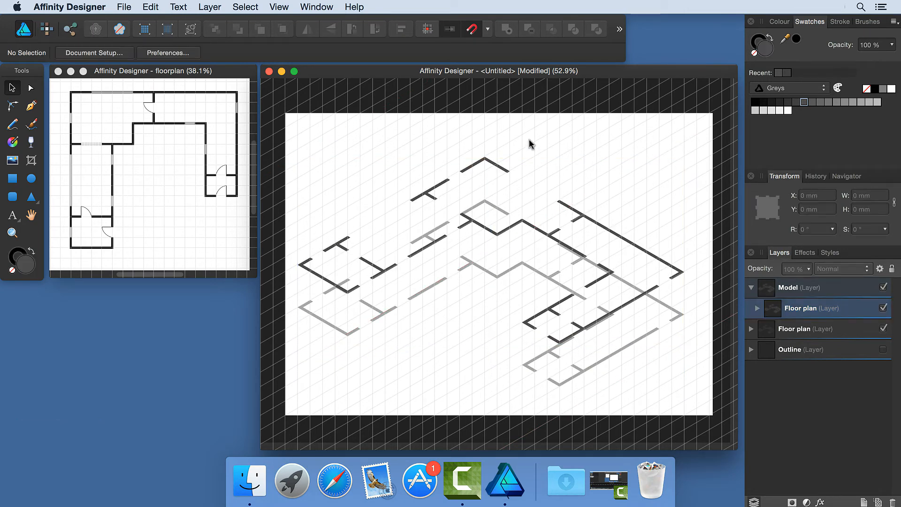
Adjust the raised Floor plan copy vertically so that it snaps to the grid at Y 30 mm.
scroll(529, 143, "up", 10)
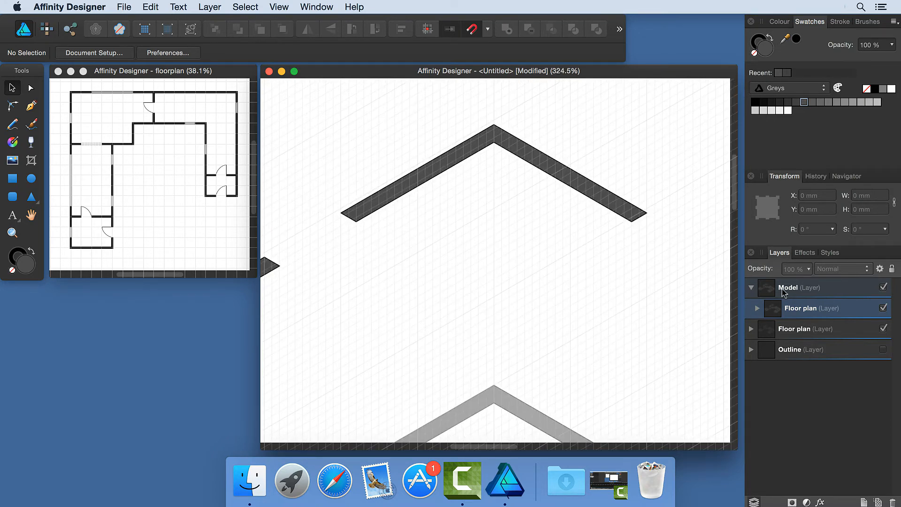
left_click(792, 307)
left_click_drag(498, 137, 498, 136)
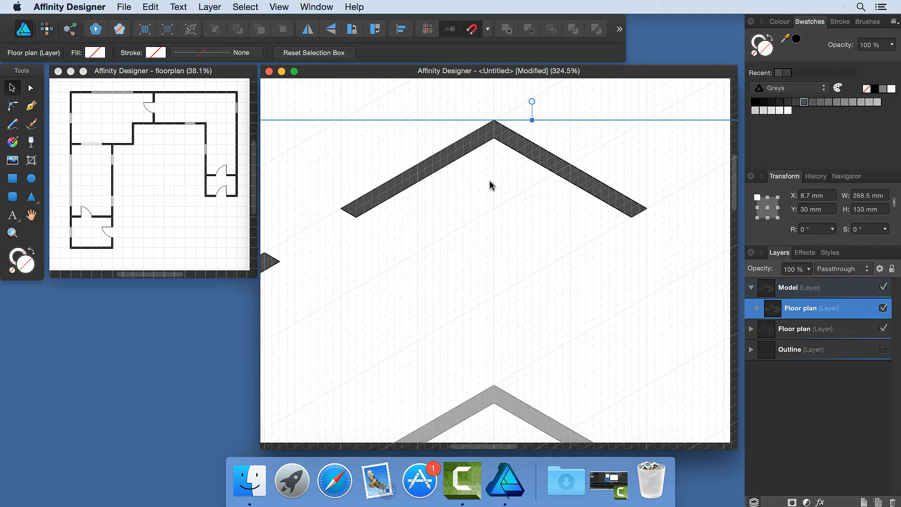
key("super+0")
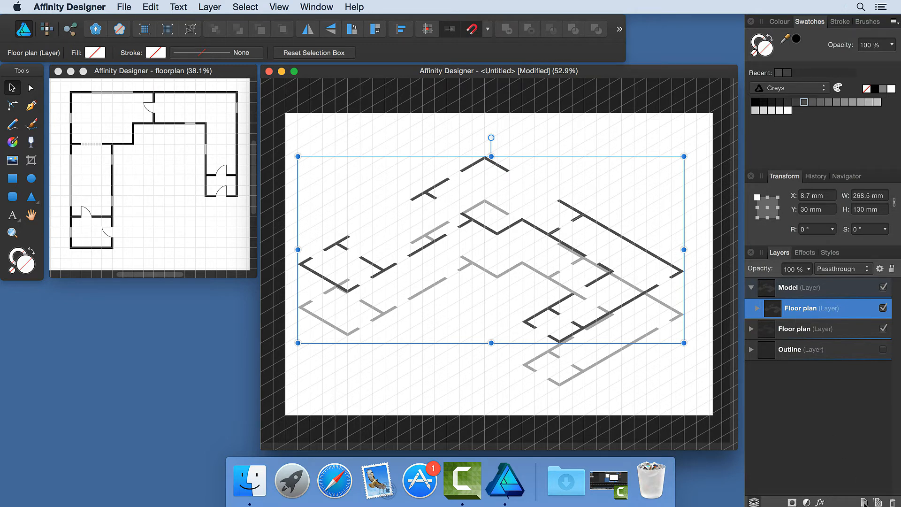
Add a layer named Walls inside the Model layer and place it beneath the raised Floor plan copy.
left_click(863, 502)
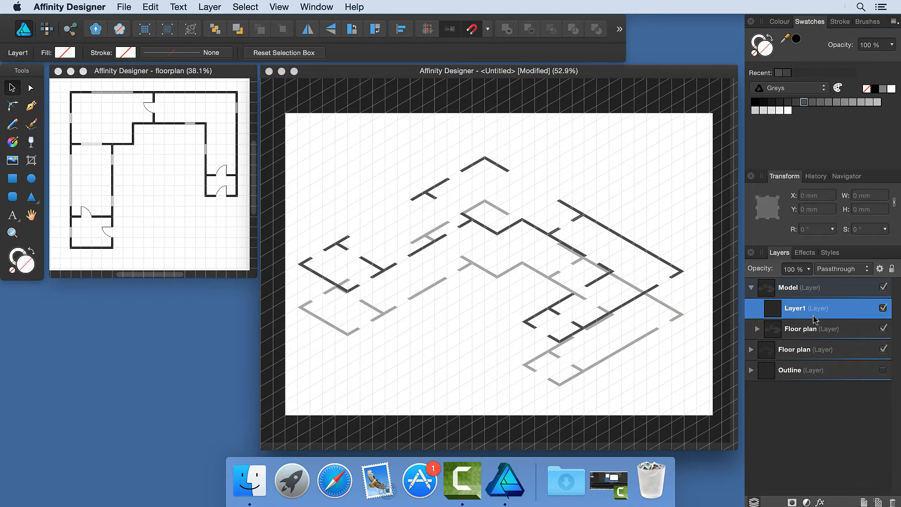
double_click(813, 316)
type("Walls")
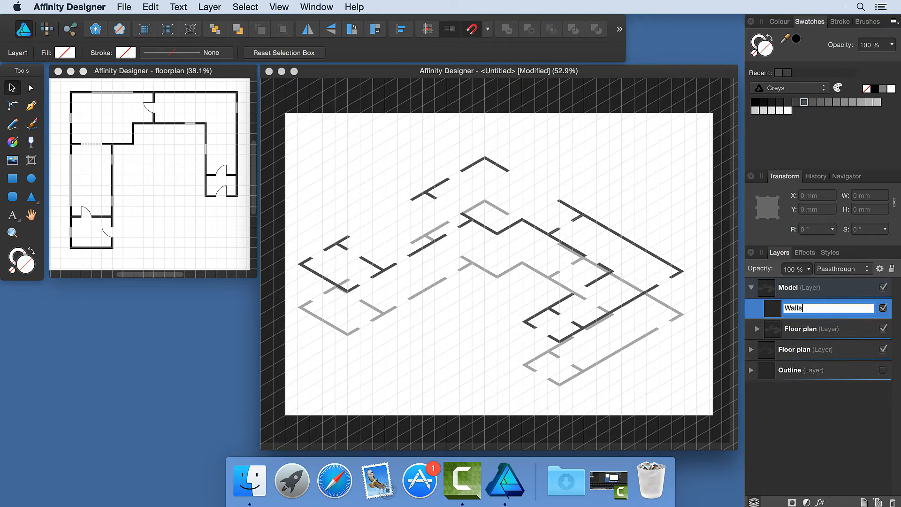
key("Return")
left_click_drag(775, 314, 772, 341)
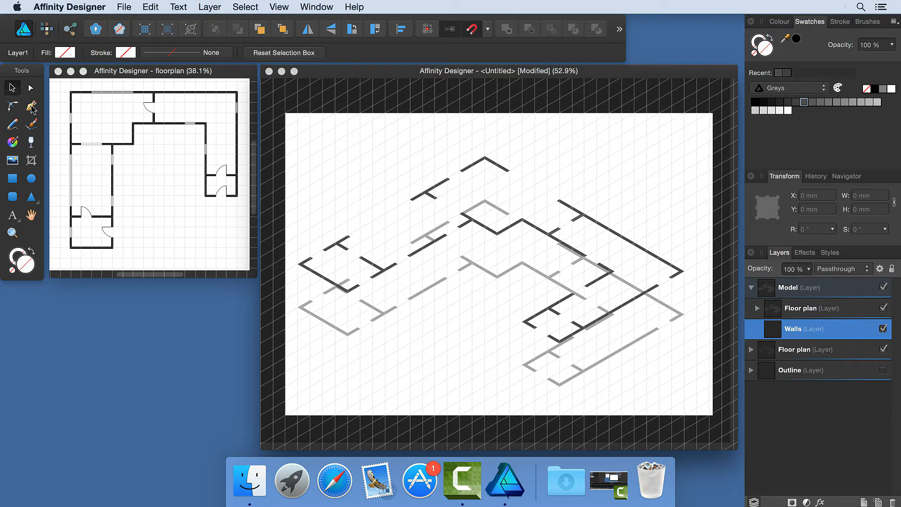
Outline the long rear-left wall with the Pen tool, joining the inner corners of the raised and lower floor plans.
left_click(31, 107)
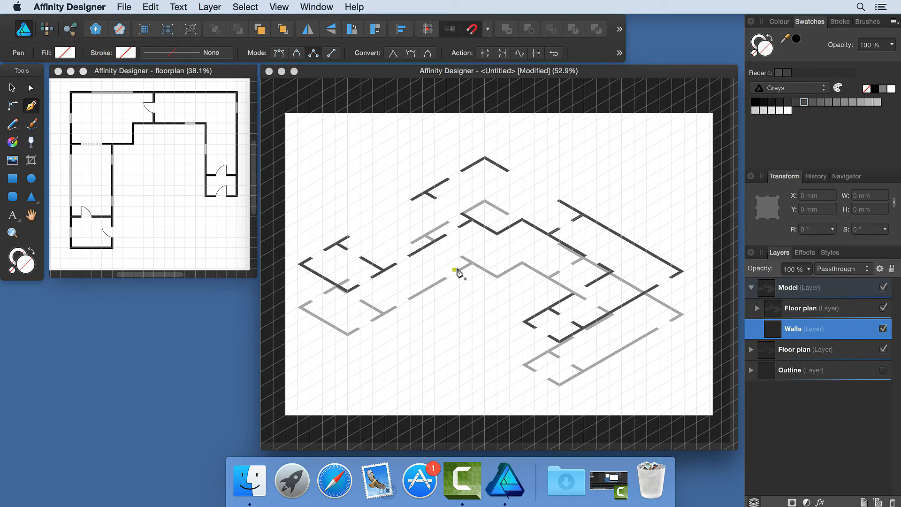
scroll(303, 268, "up", 2)
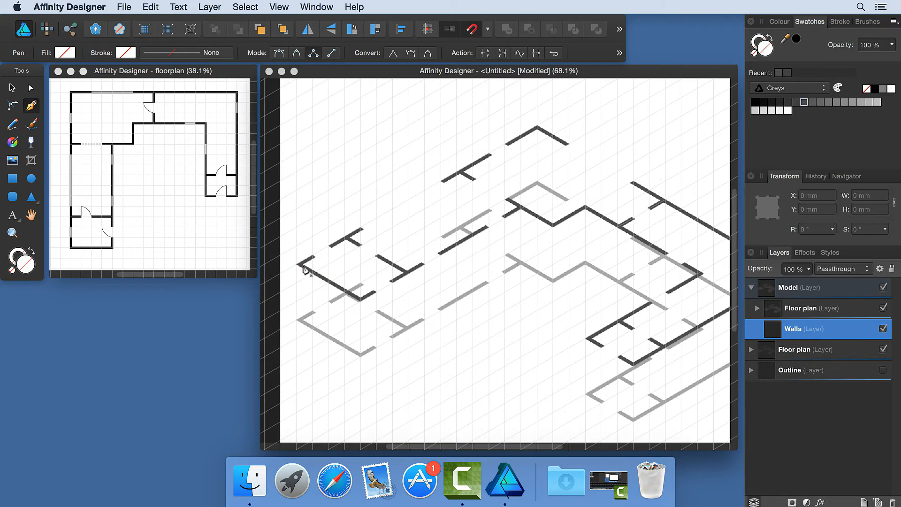
scroll(302, 268, "up", 5)
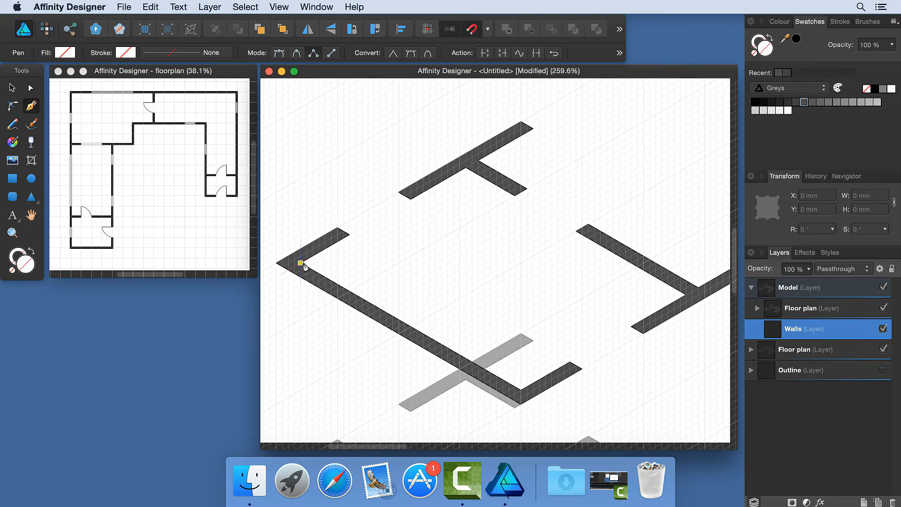
left_click_drag(638, 127, 289, 409)
left_click_drag(652, 159, 432, 301)
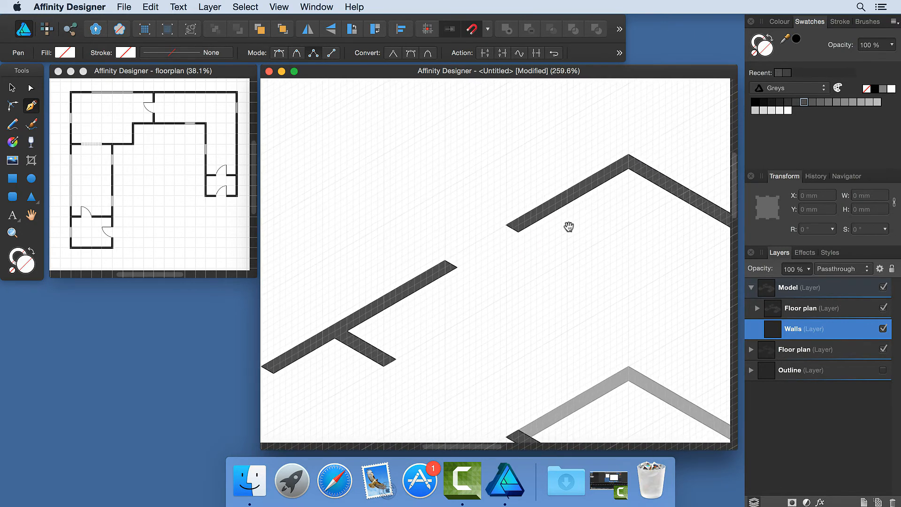
left_click(628, 168)
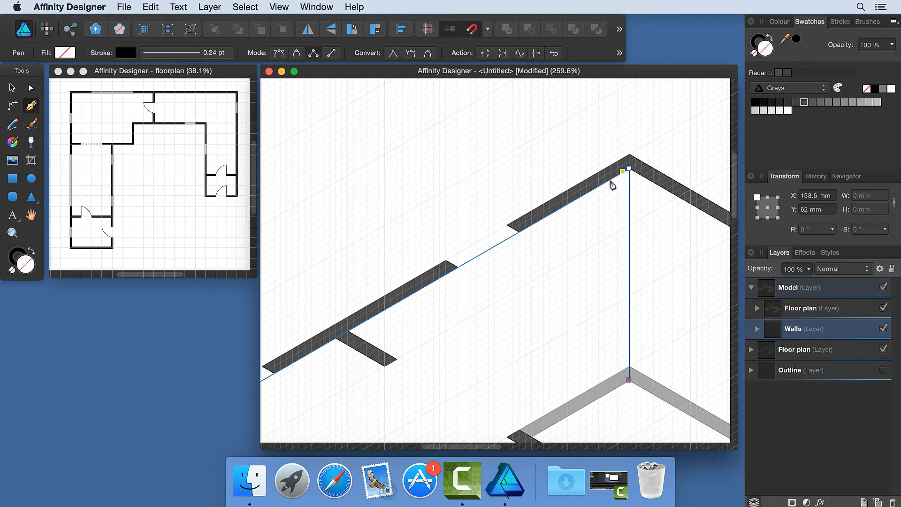
left_click_drag(585, 352, 661, 150)
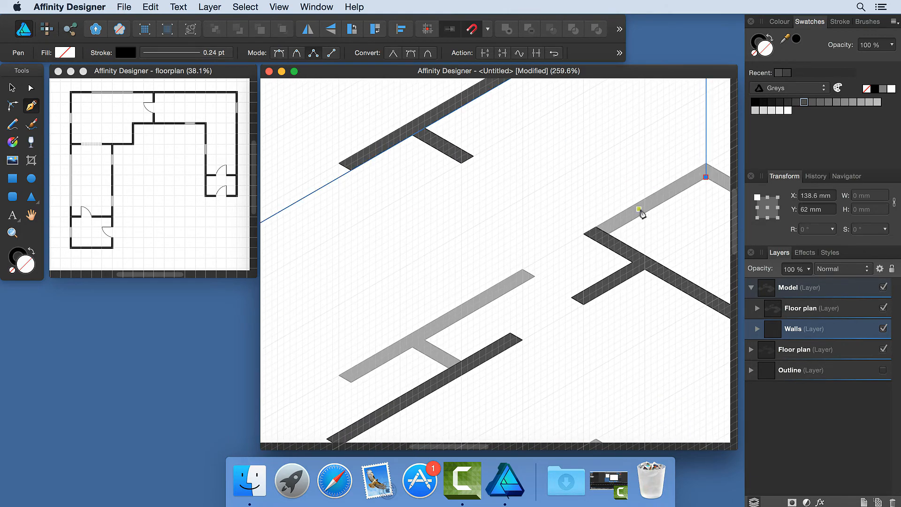
left_click_drag(498, 253, 672, 112)
left_click_drag(431, 242, 621, 167)
left_click_drag(482, 260, 559, 219)
left_click(416, 359)
left_click(416, 147)
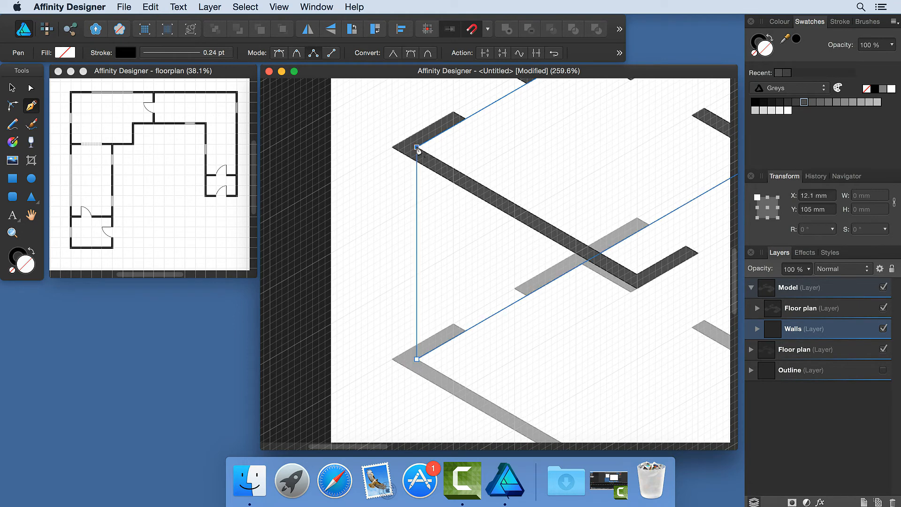
Fill the rear-left wall with the light grey from the Greys palette and deselect it, checking it with the grid briefly hidden.
left_click(876, 103)
key("super+0")
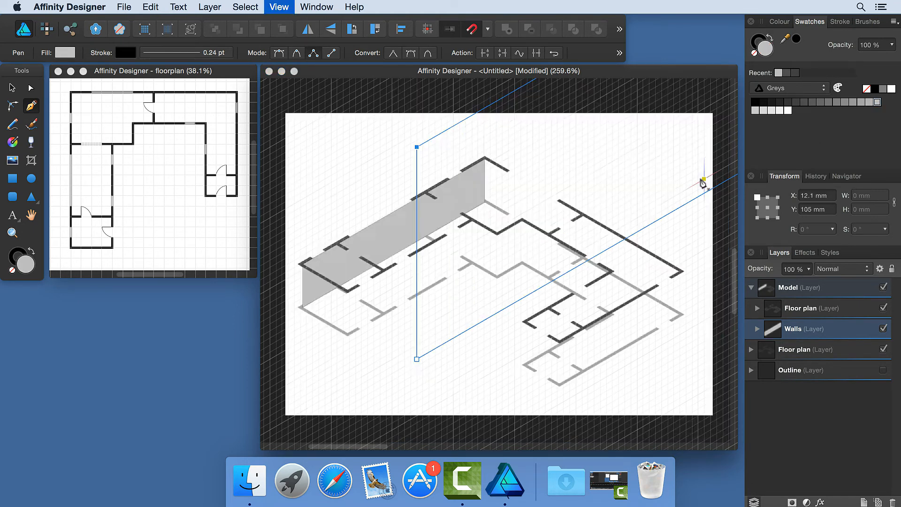
key("super+apostrophe")
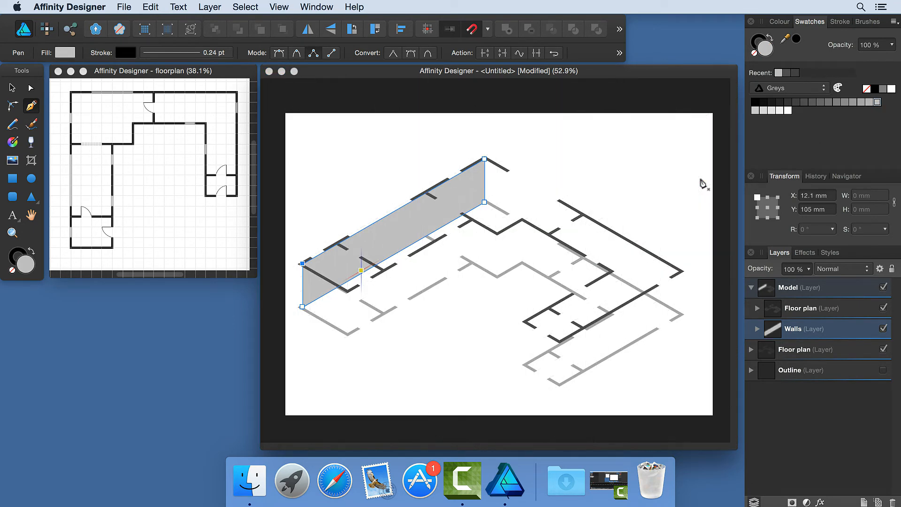
key("Escape")
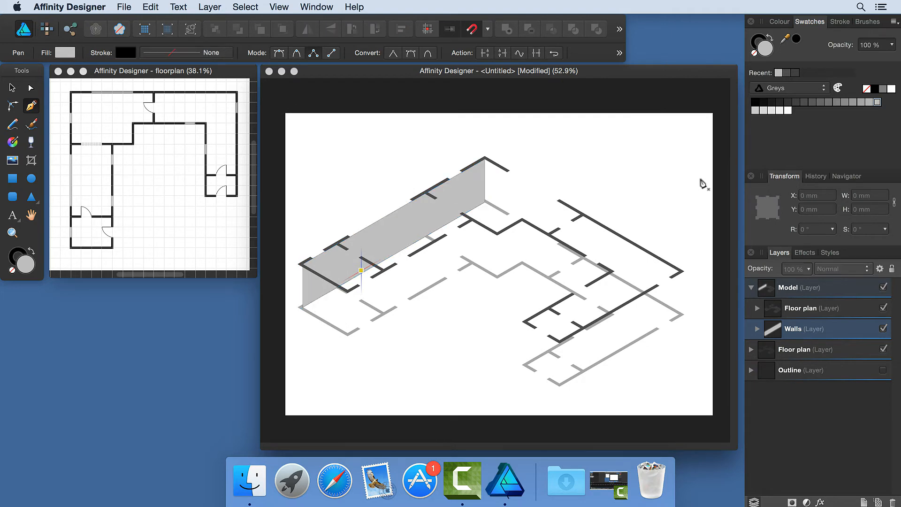
key("super+apostrophe")
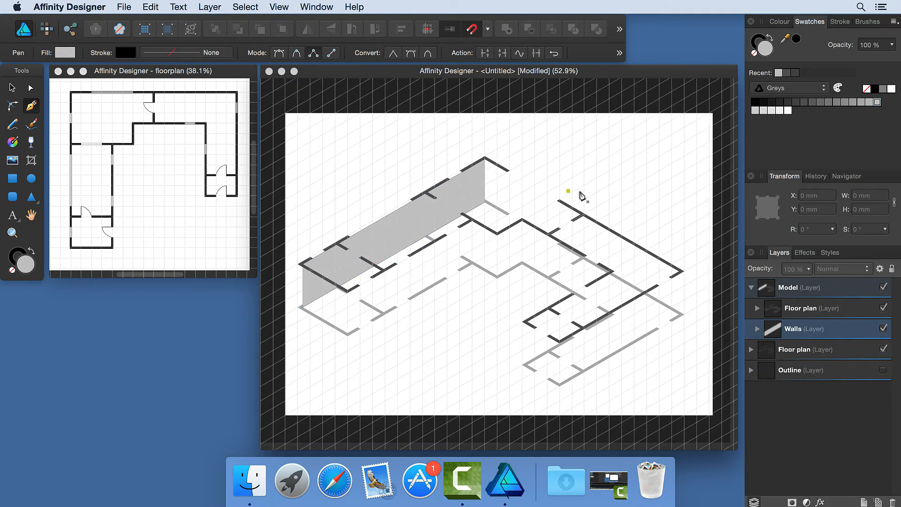
Switch the grid to the other side plane and outline the rear-right wall between the inner corners of both floor plans.
scroll(497, 197, "up", 5)
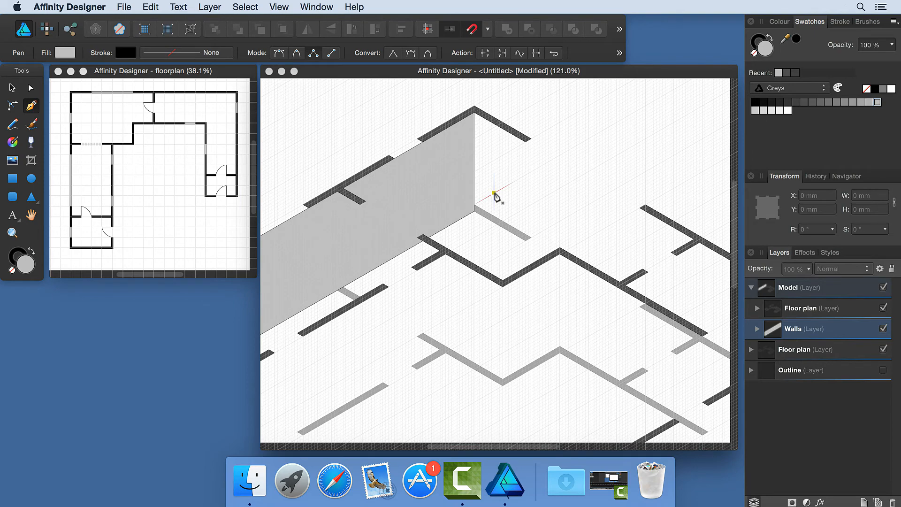
scroll(473, 110, "up", 6)
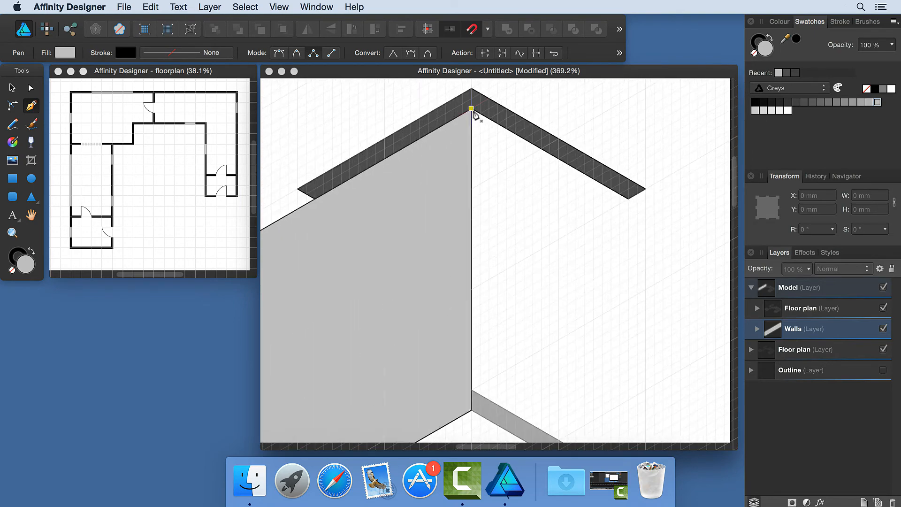
scroll(647, 248, "down", 5)
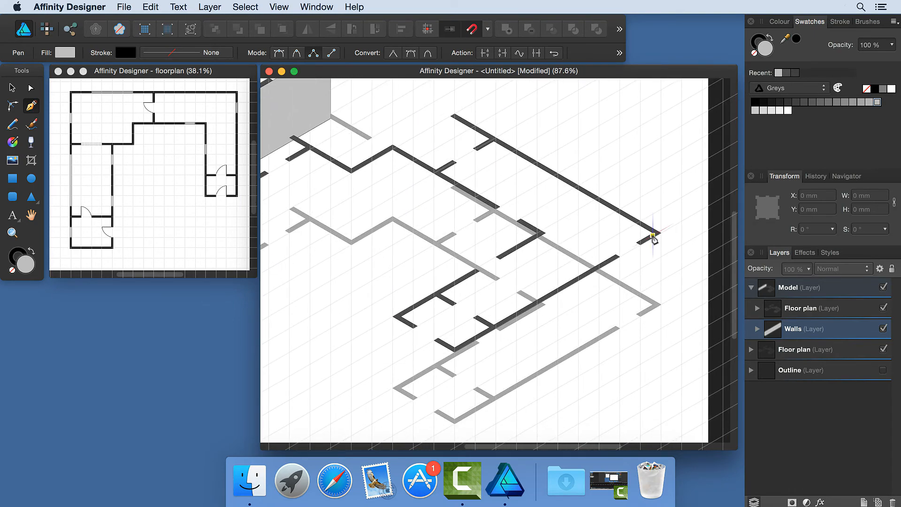
scroll(655, 237, "up", 5)
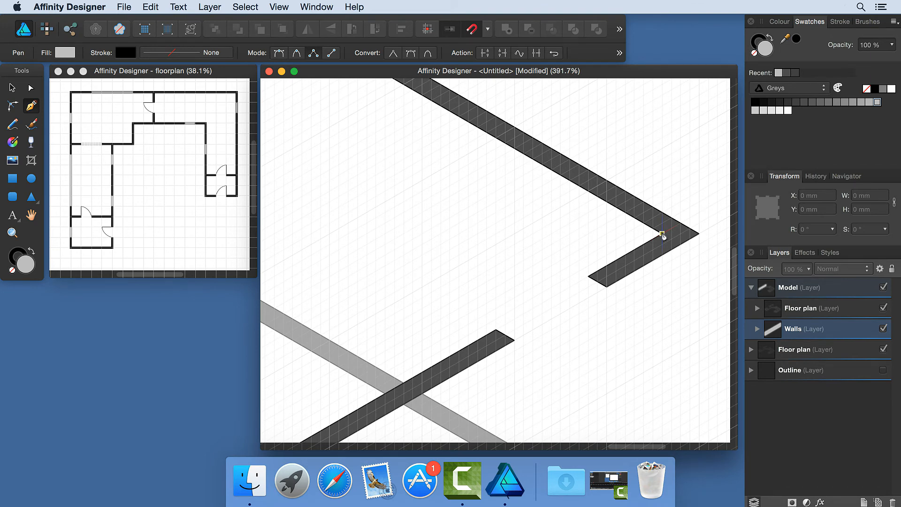
key("slash")
key("slash")
key("slash")
left_click(661, 234)
scroll(659, 238, "down", 3)
left_click(652, 415)
scroll(483, 180, "left", 20)
scroll(483, 180, "up", 15)
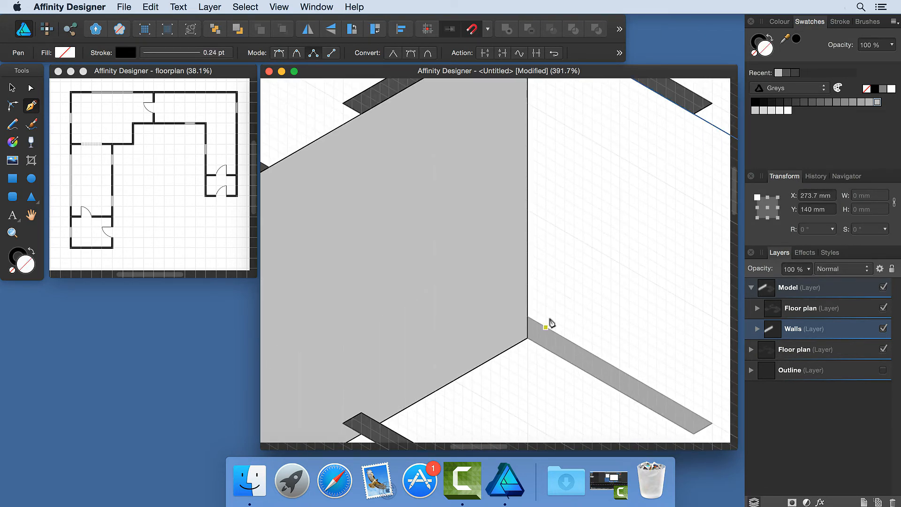
left_click(528, 338)
scroll(581, 253, "up", 5)
left_click(527, 119)
Fill the rear-right wall with the same light grey as the rear-left wall and deselect it.
left_click(877, 102)
key("super+0")
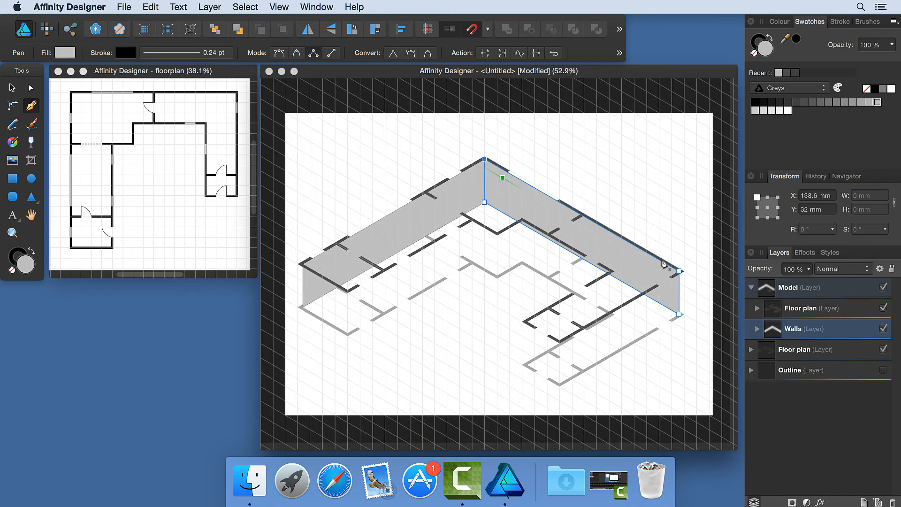
key("Escape")
Switch the grid plane back and draw a closed partition wall from the rear-right wall to the inner wall, filled with a slightly darker grey.
scroll(583, 261, "up", 10)
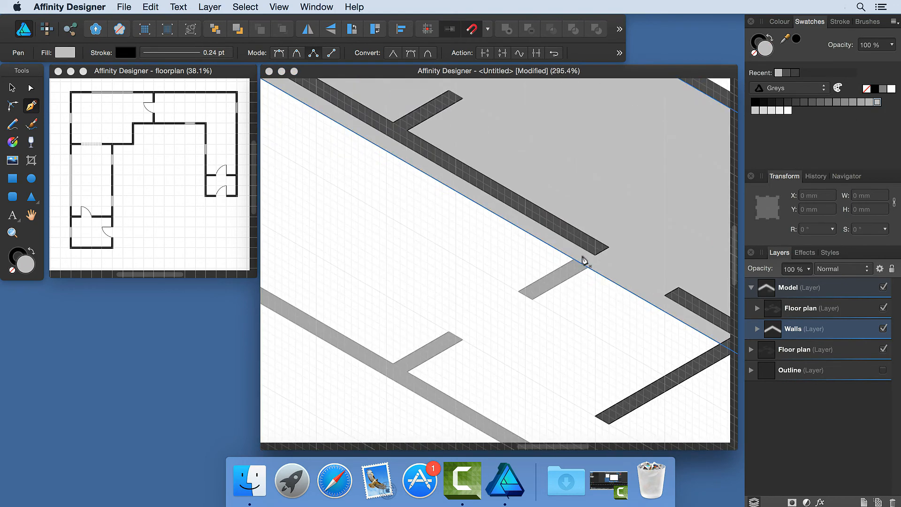
key("Escape")
scroll(583, 261, "down", 5)
left_click(583, 262)
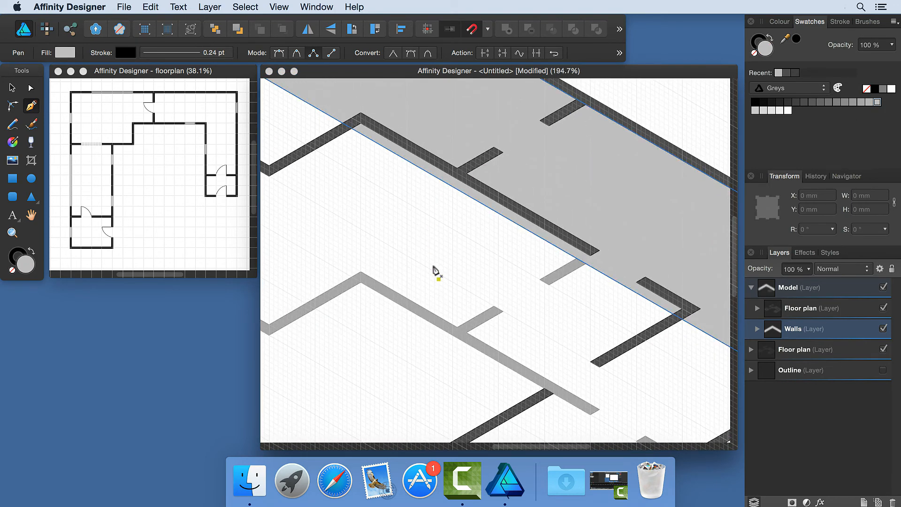
key("slash")
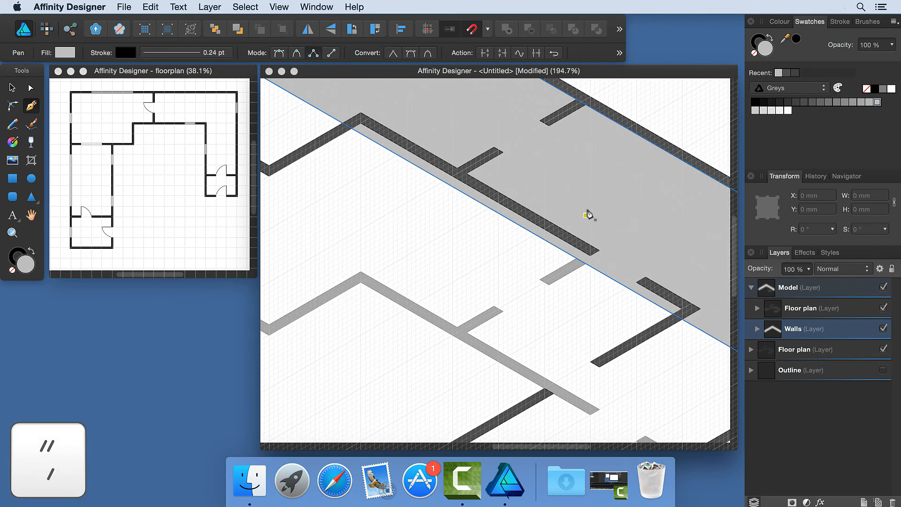
left_click(586, 263)
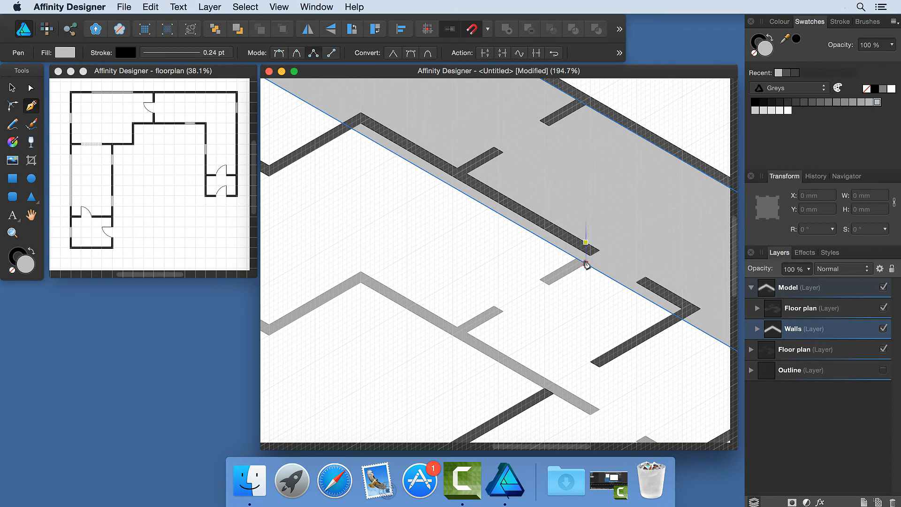
left_click(585, 104)
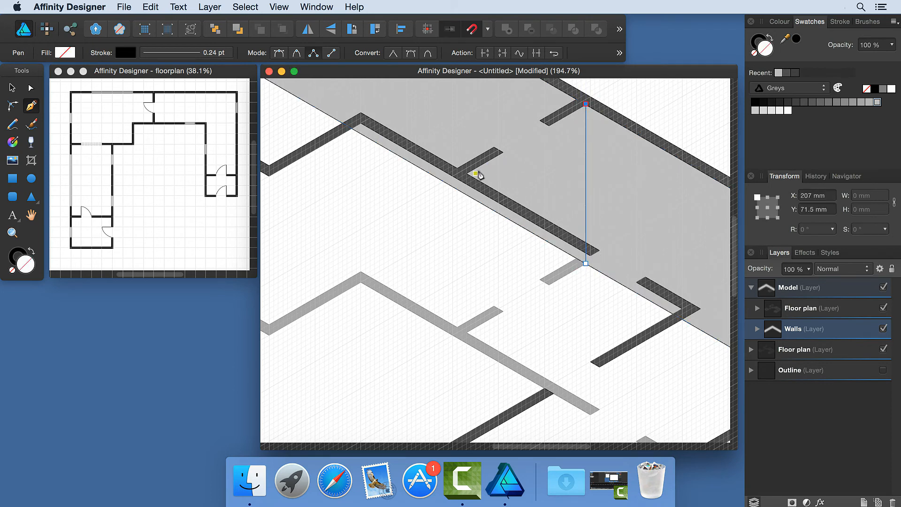
left_click(466, 174)
left_click(466, 332)
left_click(586, 264)
left_click(868, 103)
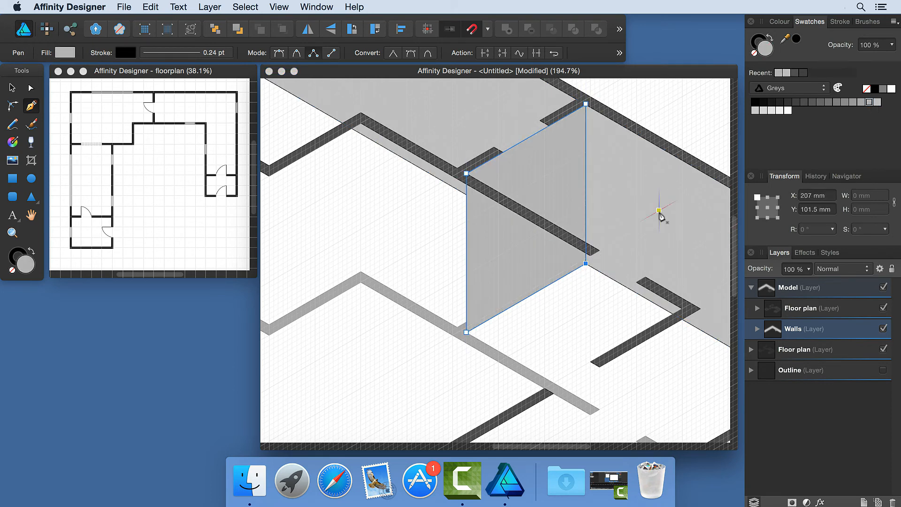
Outline the inner wall from the rear-left wall's T-junction to the opposite inner wall, down to the floor and back along its base.
key("space")
left_click_drag(399, 282, 565, 336)
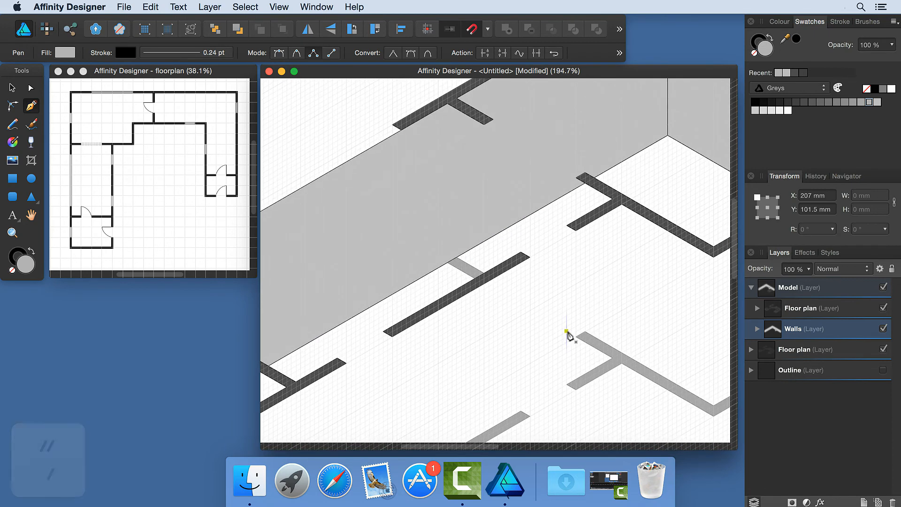
left_click(447, 104)
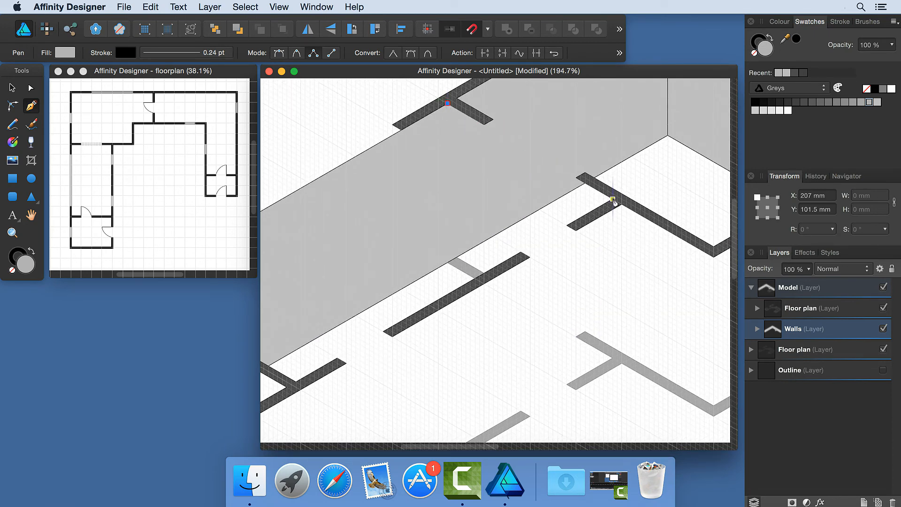
left_click(612, 199)
left_click(612, 358)
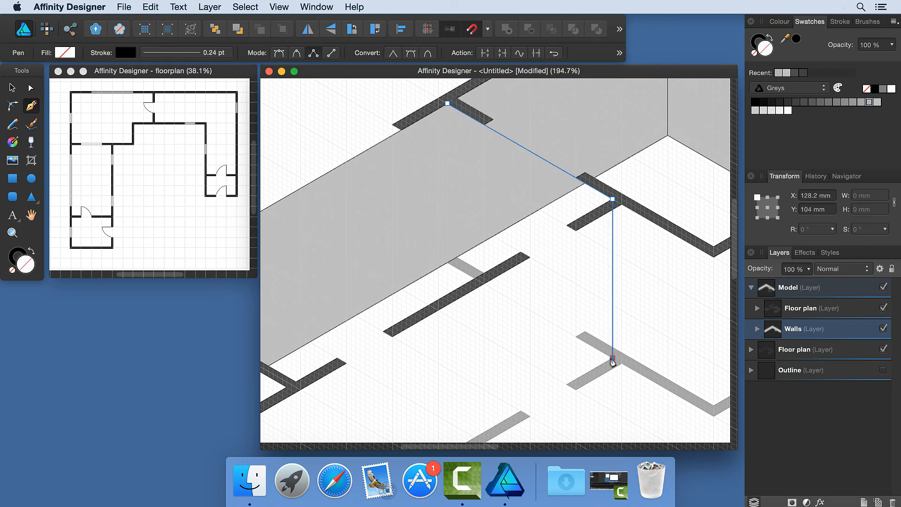
left_click(447, 262)
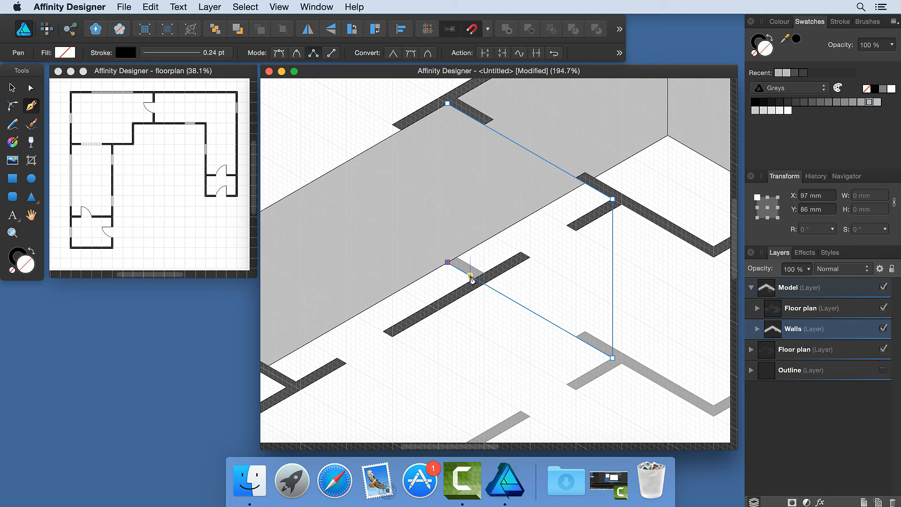
Move the outline's last node to the doorway edge, trace around the door opening to close the shape, and fill it with a darker grey.
key("super")
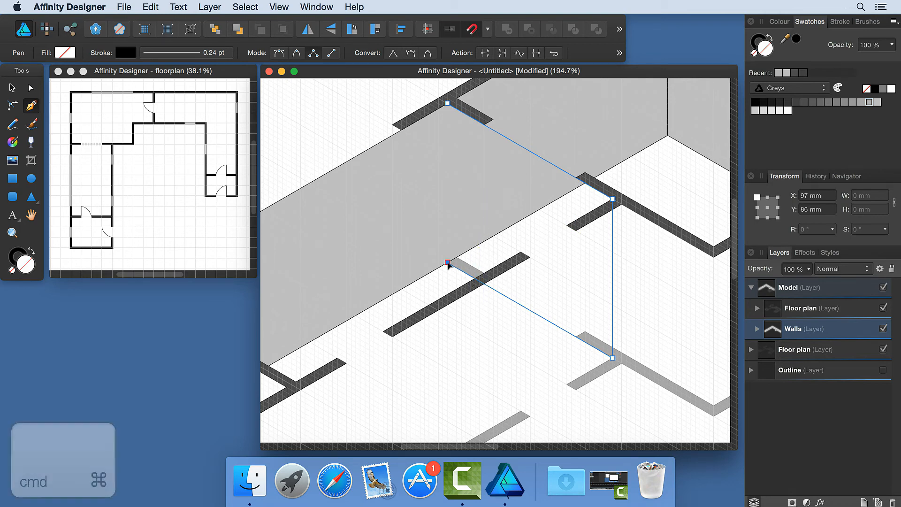
left_click_drag(447, 264, 577, 341)
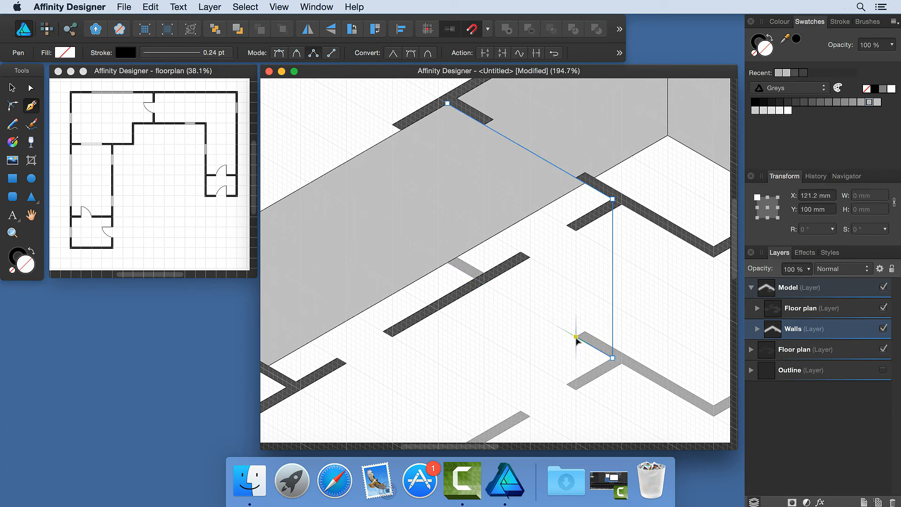
left_click(575, 230)
left_click(483, 178)
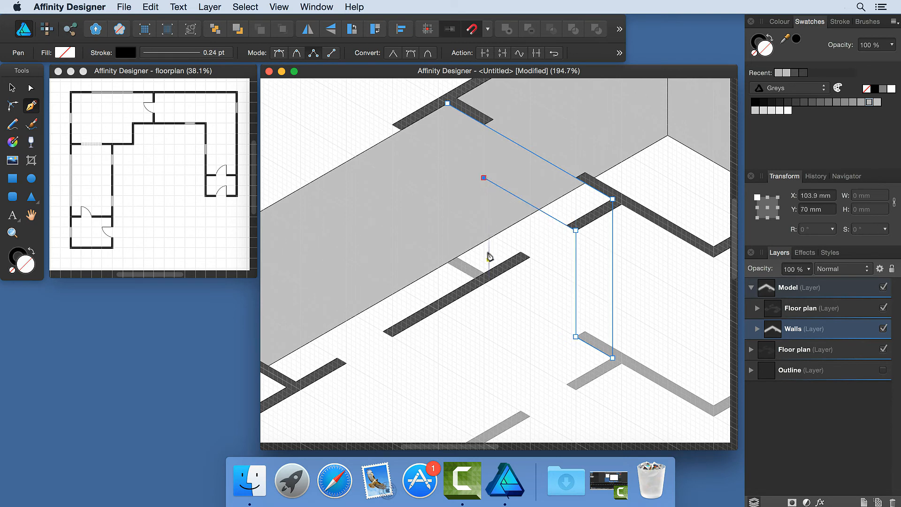
left_click(484, 283)
left_click(447, 262)
left_click(447, 103)
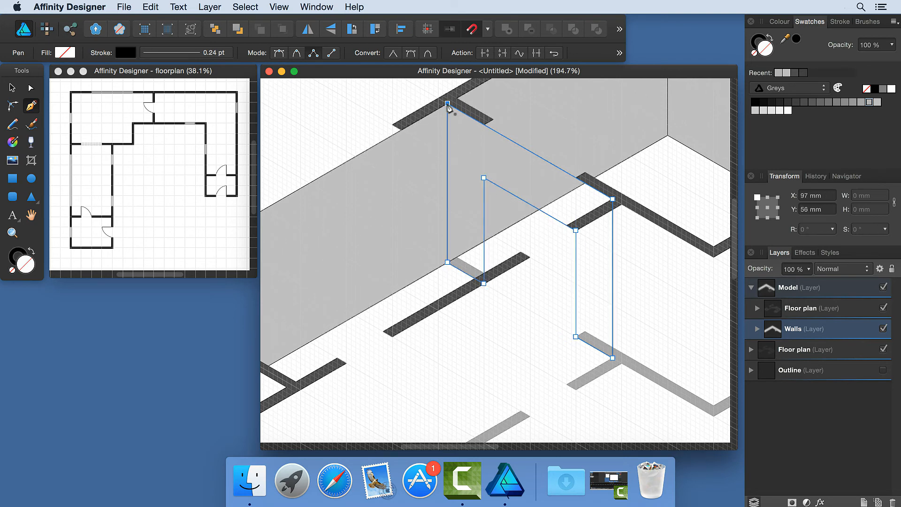
left_click(860, 102)
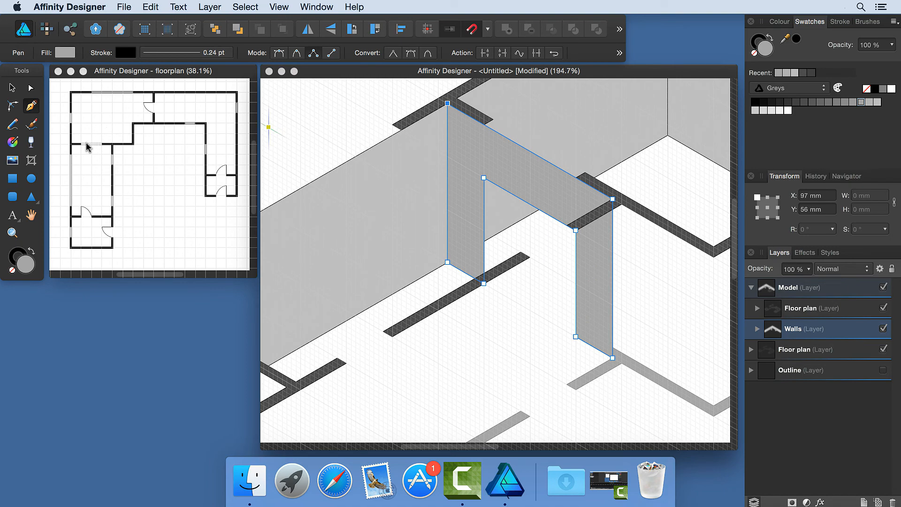
Outline the left wing's inner partition from its front floor junction up and across to the rear-left wall, and back down.
scroll(498, 337, "down", 5)
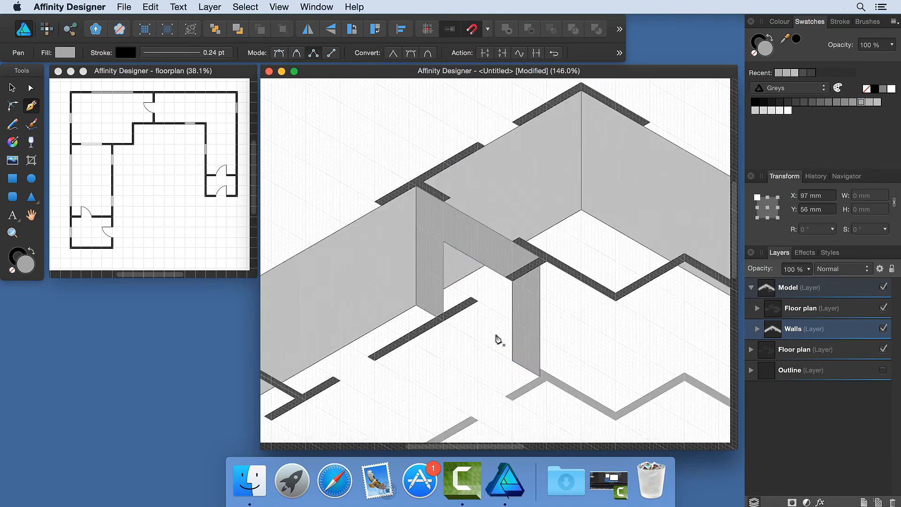
left_click_drag(457, 365, 528, 300)
scroll(451, 374, "up", 5)
left_click(466, 372)
left_click(466, 228)
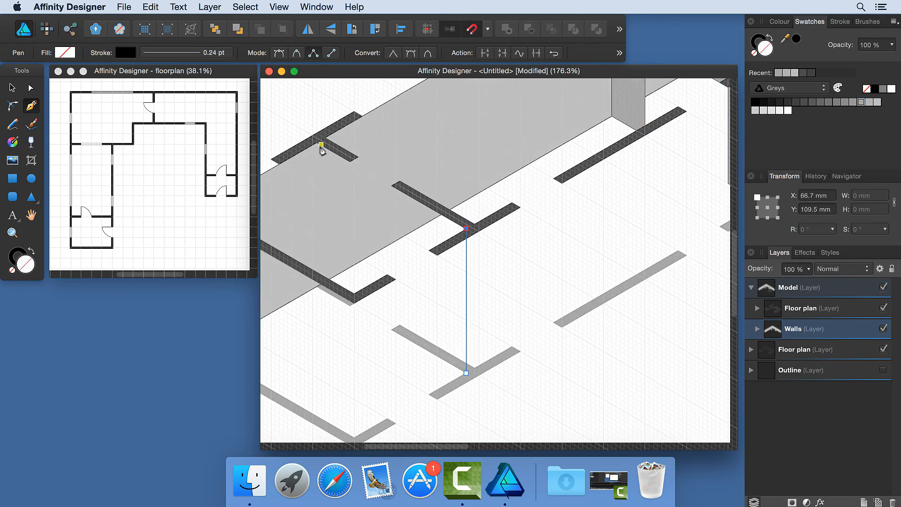
left_click(317, 142)
left_click(317, 285)
Trace the partition's door opening to close the shape, straighten the opening's upper corner, and fill the wall with mid-light grey.
left_click(349, 305)
left_click(354, 207)
left_click(391, 228)
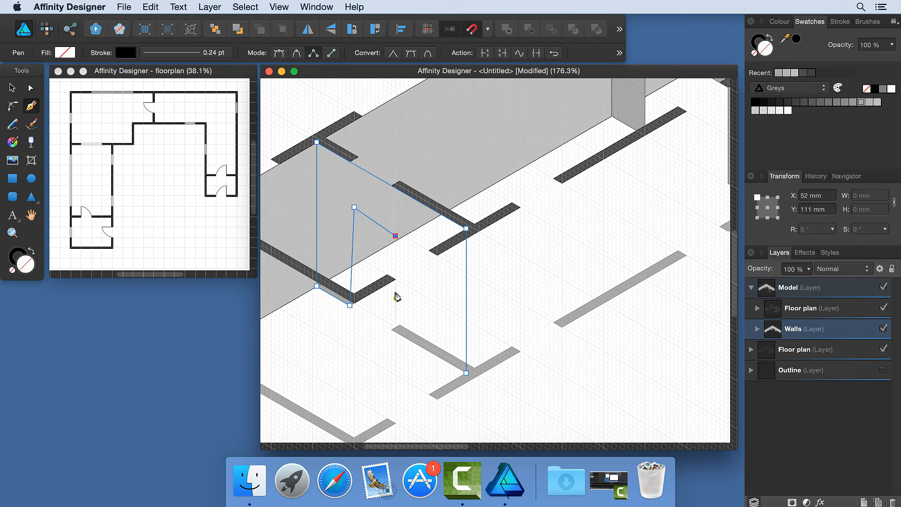
left_click(391, 330)
left_click(466, 372)
left_click_drag(354, 207, 350, 205)
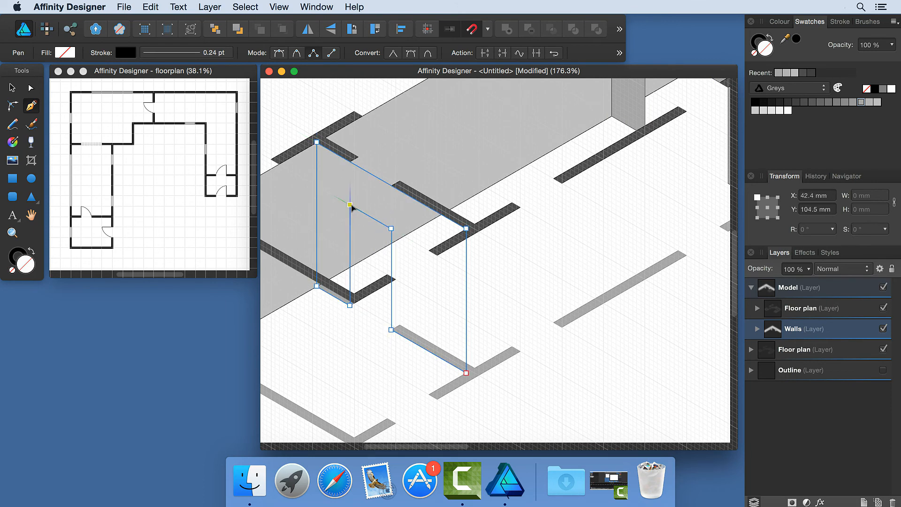
left_click(862, 104)
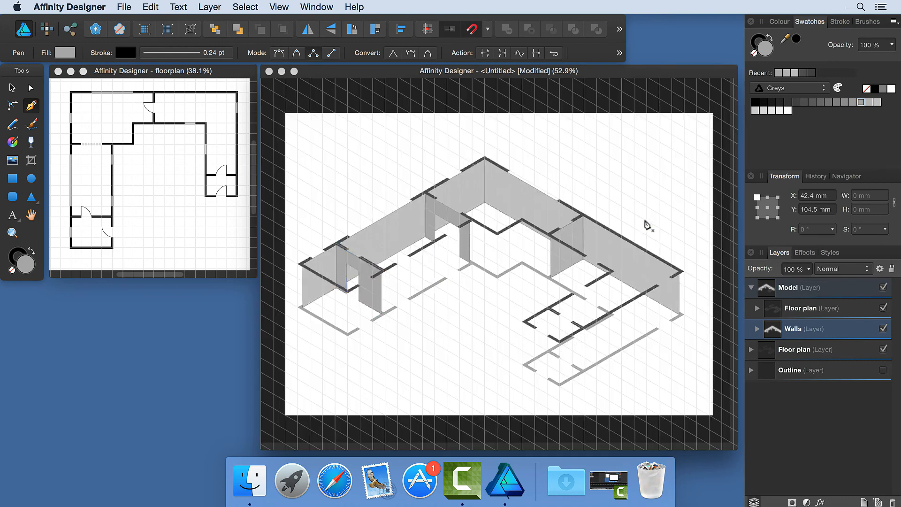
Select the partition adjoining the rear-right wall and pull four points out of its base edge to form a door opening.
key("super+0")
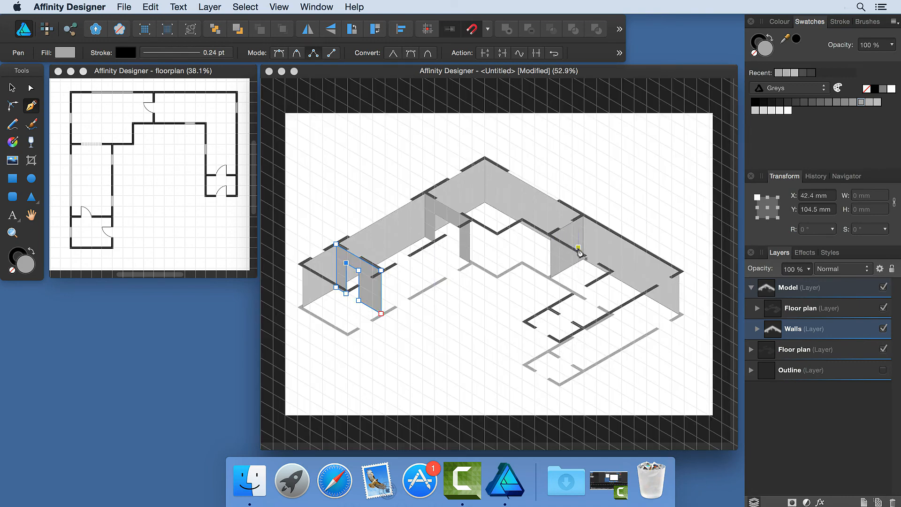
scroll(573, 258, "up", 5)
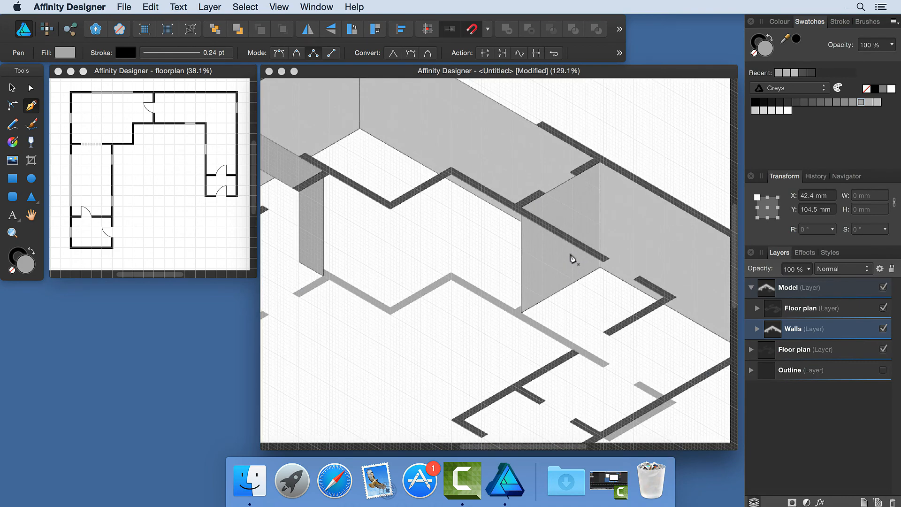
key("v")
left_click(479, 236)
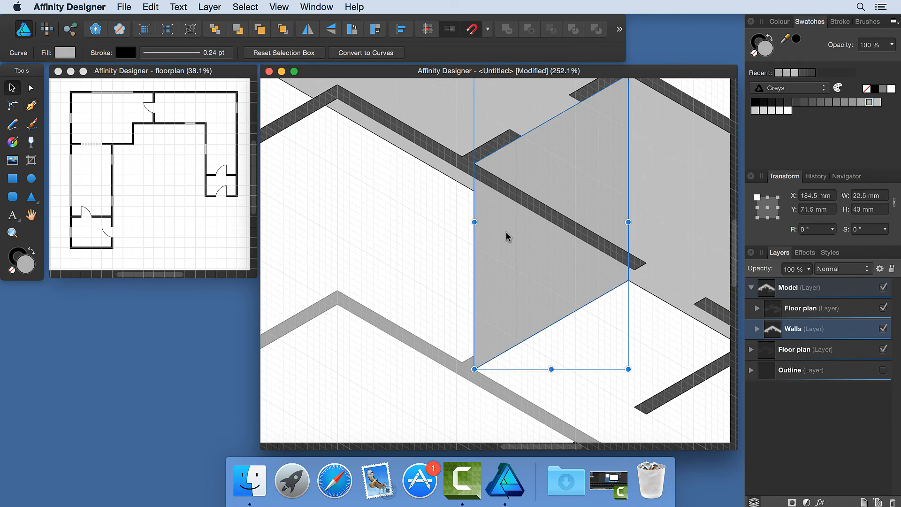
left_click(31, 88)
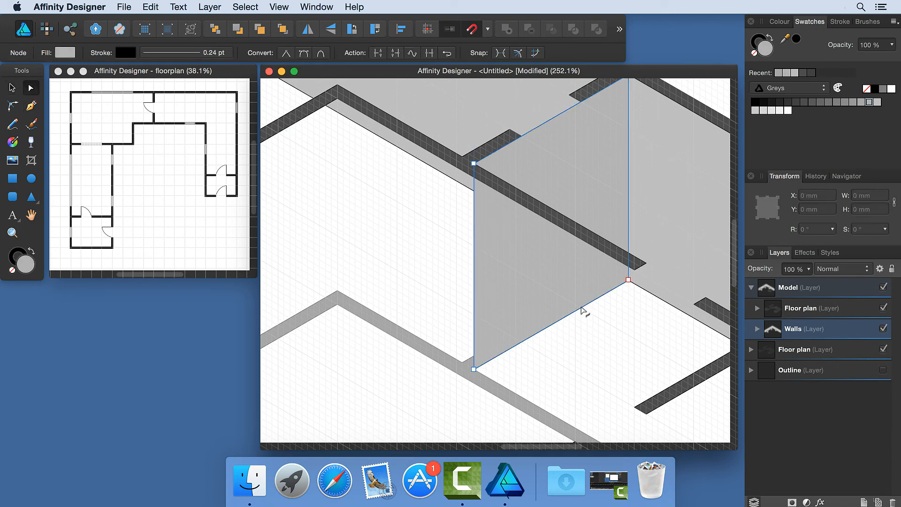
left_click_drag(582, 311, 576, 201)
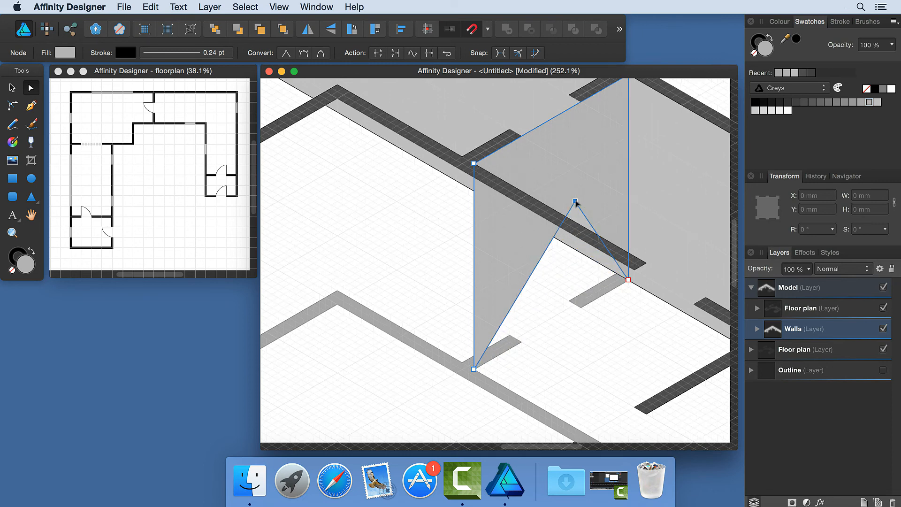
left_click_drag(576, 202, 580, 306)
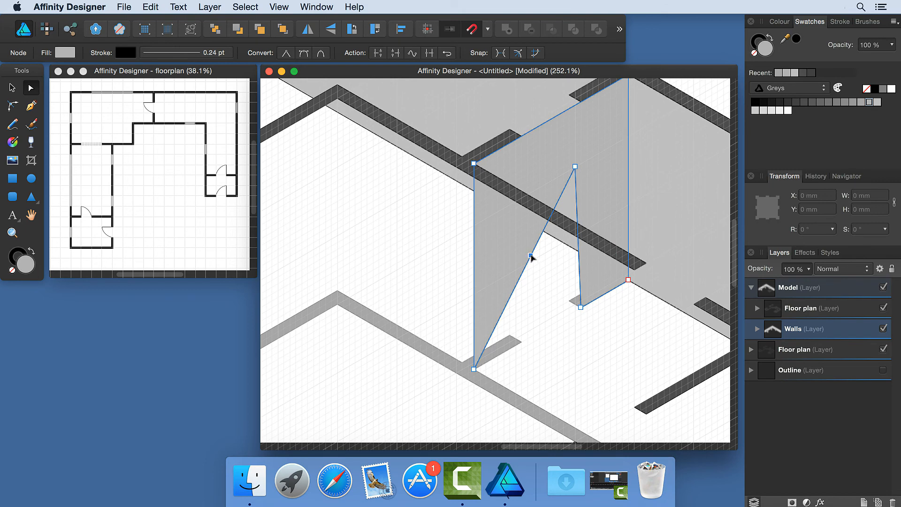
left_click_drag(531, 256, 516, 202)
left_click_drag(505, 244, 519, 343)
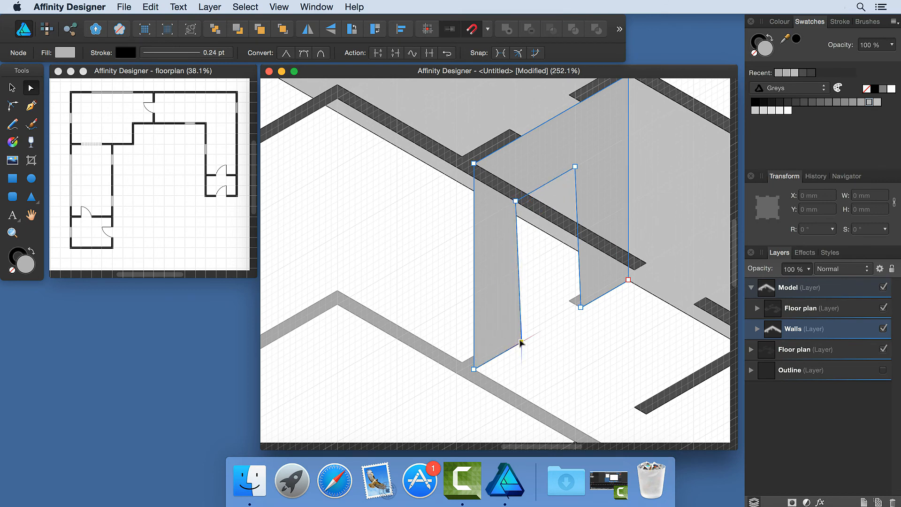
Align the new doorway's two upper nodes above its floor nodes so both sides are vertical, and deselect the partition.
left_click_drag(516, 200, 521, 197)
left_click(549, 285)
left_click(576, 169)
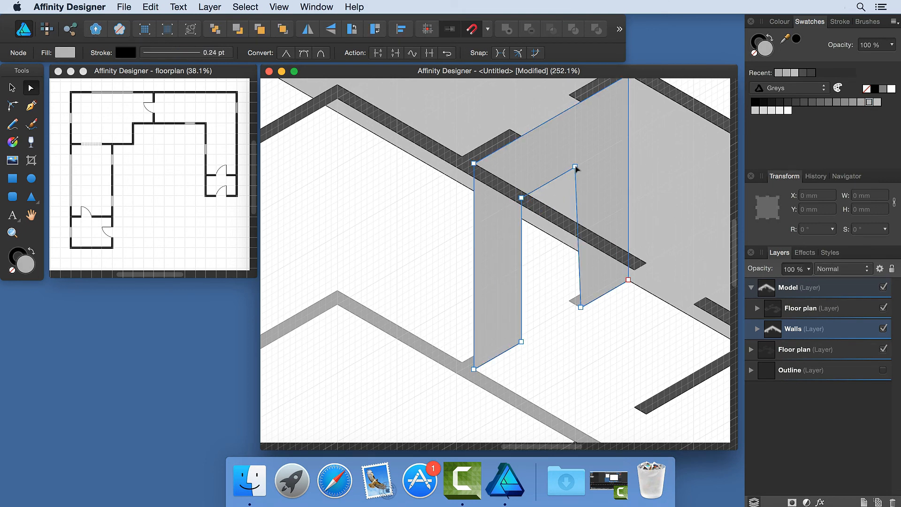
left_click_drag(574, 167, 581, 164)
left_click(535, 279)
Draw a closed wall face from the courtyard's inner corner along the raised plan to the right wing's corner, filled with mid grey.
scroll(581, 275, "down", 3)
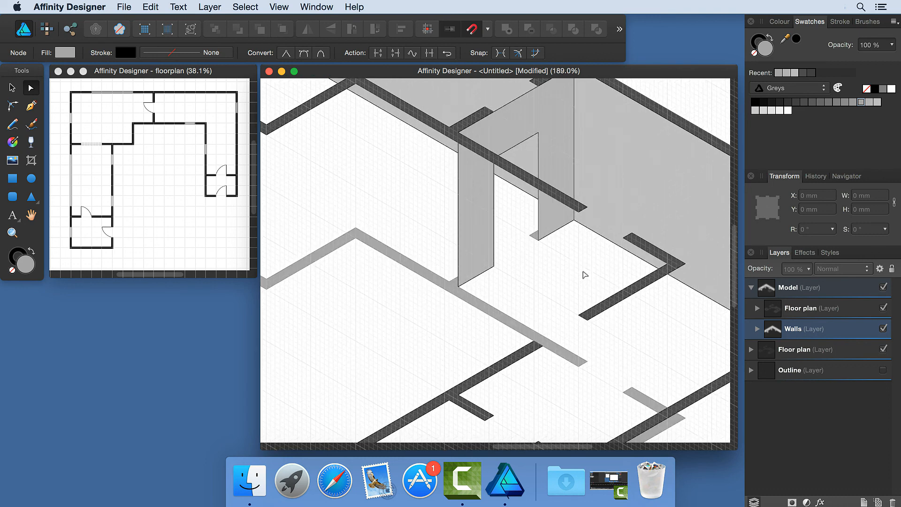
left_click(33, 107)
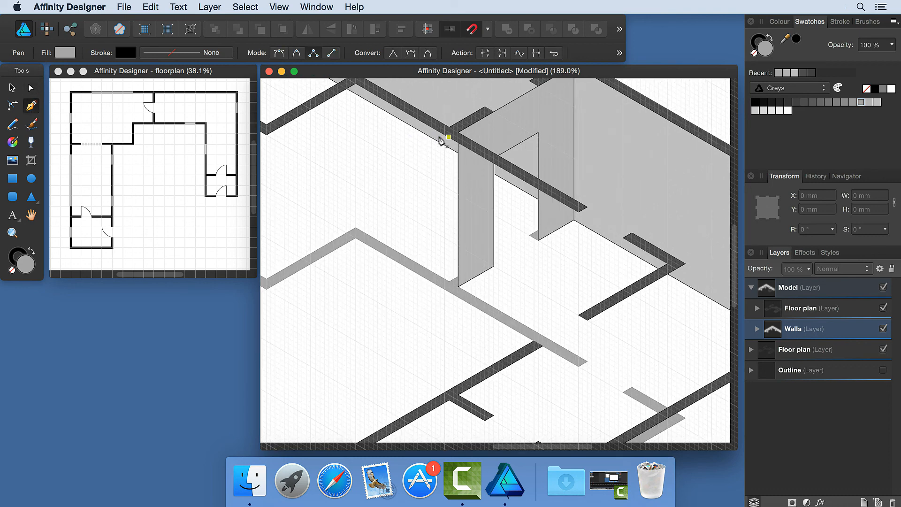
left_click(356, 84)
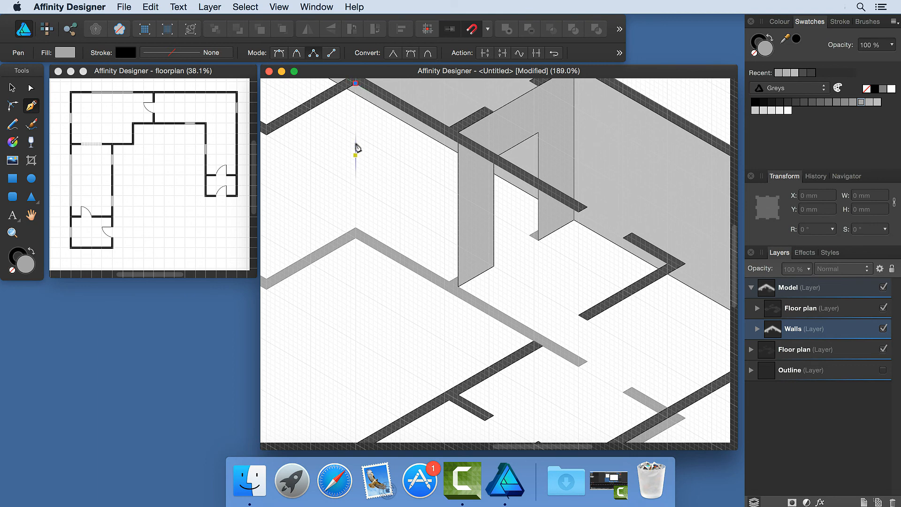
left_click(356, 238)
left_click(666, 418)
left_click(667, 264)
left_click(355, 84)
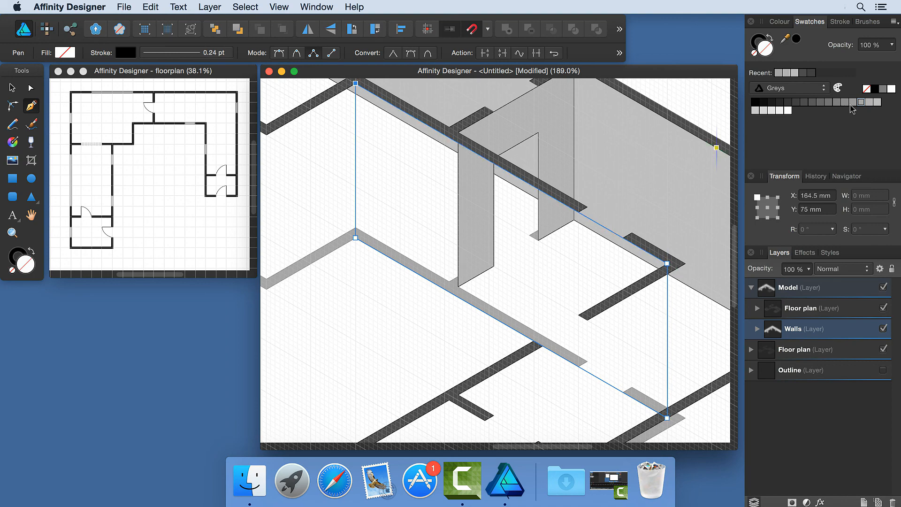
left_click(851, 103)
Complete the right wing's long inner wall face down to its front corner and fill it with a slightly lighter grey.
scroll(619, 170, "down", 10)
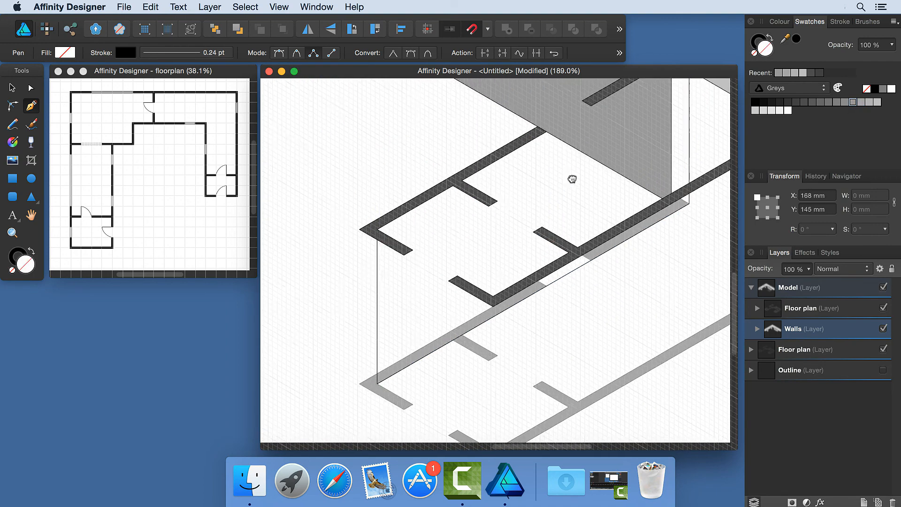
left_click_drag(572, 179, 459, 264)
left_click(576, 136)
left_click(861, 102)
Outline the right wing's front partition from the outer wall junction up and across to the inner wall, down to the floor.
left_click_drag(593, 237, 692, 143)
left_click(553, 397)
left_click(553, 243)
left_click(437, 176)
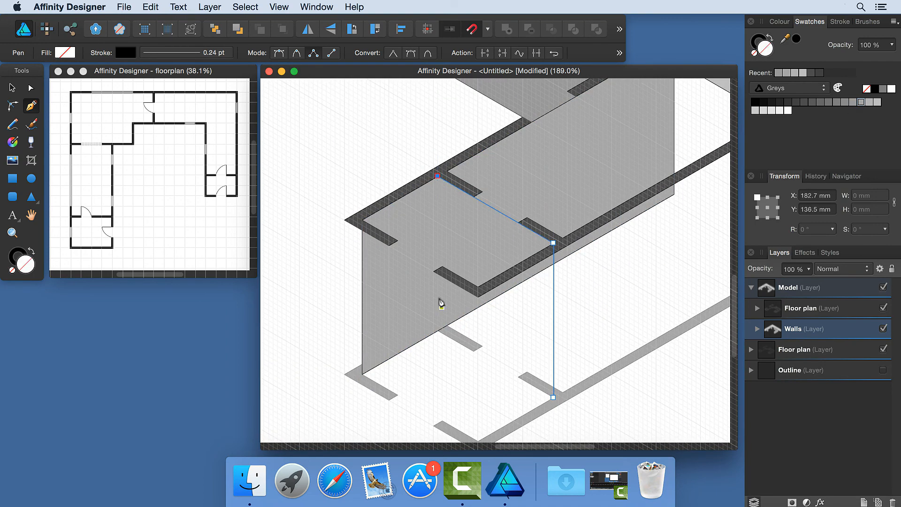
left_click(437, 331)
Trace the door opening in the right wing's front partition to close the shape, and fill it with light grey.
left_click(473, 351)
left_click(473, 243)
left_click(517, 268)
left_click(517, 377)
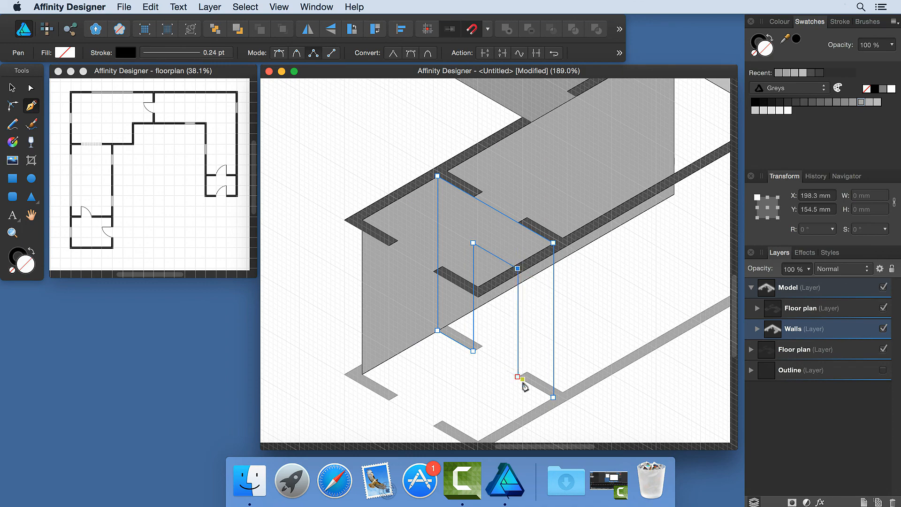
left_click(553, 397)
left_click(869, 102)
Outline the left wing's courtyard-facing wall from its front corner up, along the raised plan to the inner corner, and down.
key("super+0")
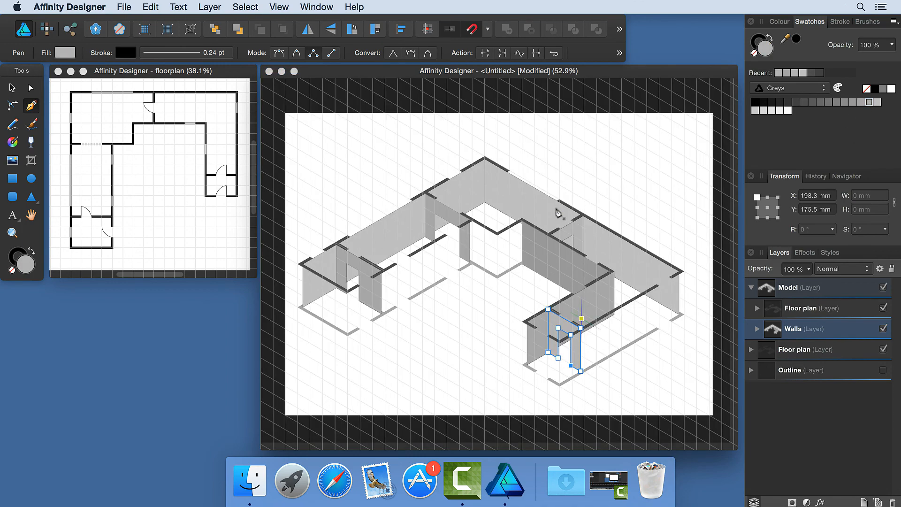
scroll(356, 329, "up", 5)
left_click(360, 385)
left_click(361, 281)
left_click(664, 105)
left_click(664, 210)
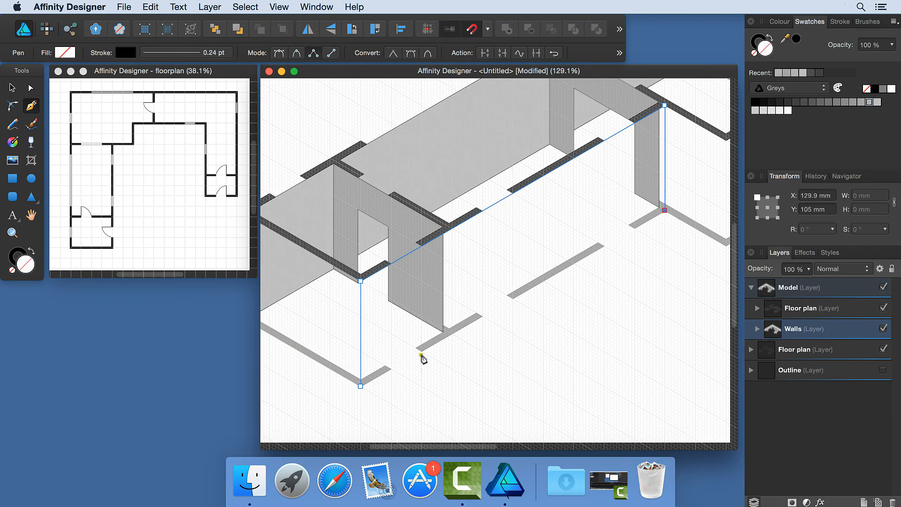
Trace the door opening near the courtyard-facing wall's front end to close the shape, and fill it with dark grey.
left_click(421, 350)
left_click(421, 281)
left_click(391, 298)
left_click(391, 368)
left_click(360, 386)
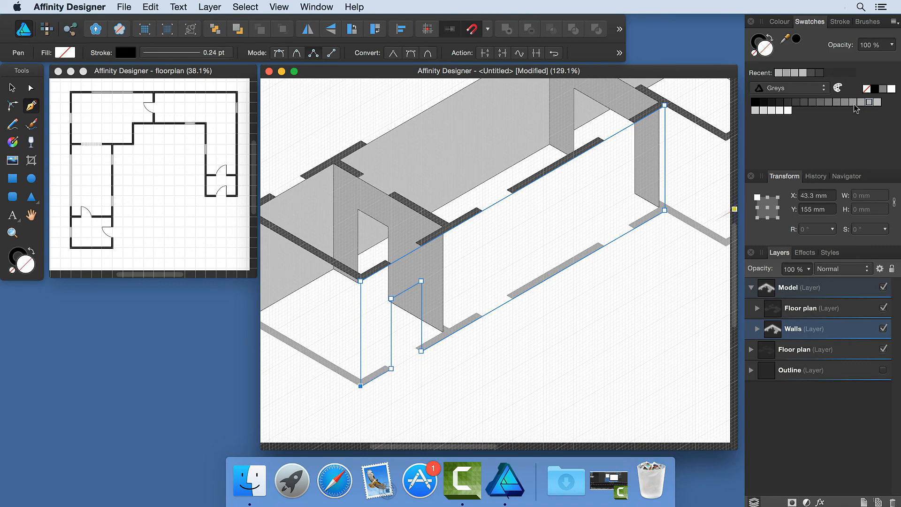
left_click(845, 102)
Draw the closed wall face from the end of the left wing's courtyard wall to the protruding corner, filled with mid grey.
scroll(453, 241, "right", 5)
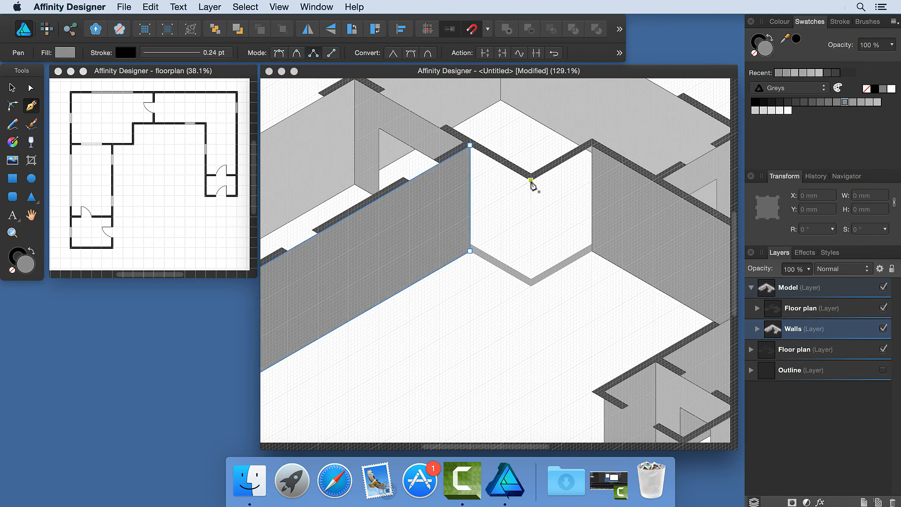
left_click(531, 180)
left_click(470, 145)
left_click(470, 251)
left_click(531, 285)
left_click(530, 180)
Draw the adjoining closed wall face between the protruding corner and the courtyard's inner corner, filled with dark grey.
left_click(592, 251)
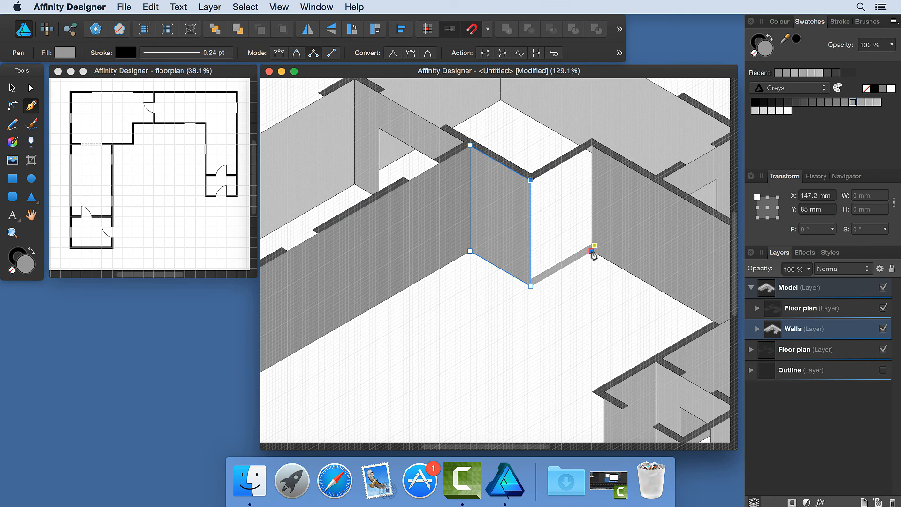
left_click(592, 145)
left_click(530, 180)
left_click(531, 286)
left_click(591, 251)
left_click(844, 102)
Draw the right wing's long outer front wall between its two outer corners as a closed face filled with dark grey.
key("super+0")
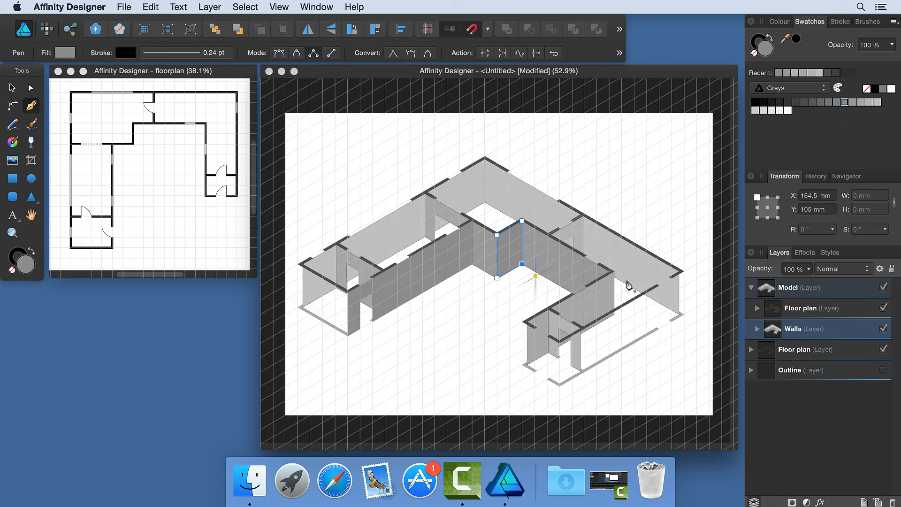
scroll(622, 331, "up", 4)
left_click_drag(623, 330, 573, 270)
left_click(418, 300)
left_click(418, 406)
left_click_drag(507, 374, 460, 395)
left_click(676, 253)
left_click(676, 147)
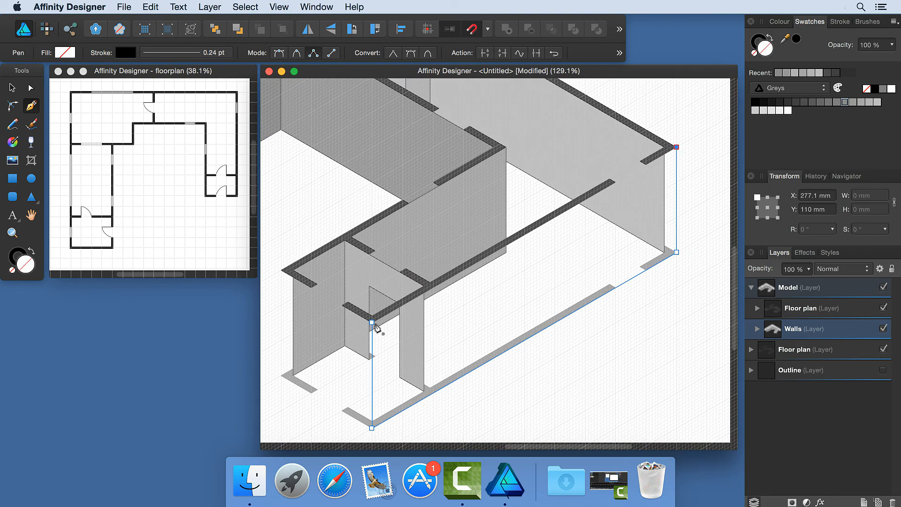
left_click(372, 322)
Draw the right wing's end wall around its door opening as a closed shape and fill it with a darker grey.
left_click(280, 270)
left_click(280, 376)
left_click(310, 393)
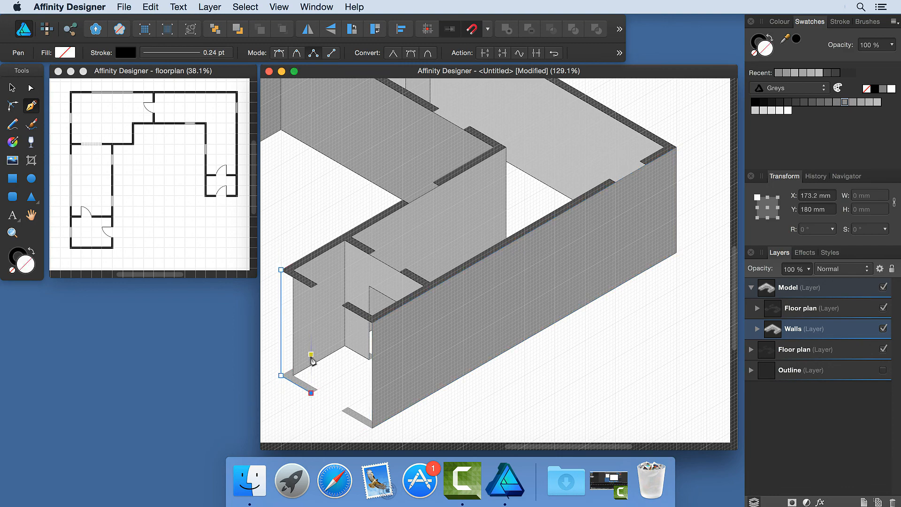
left_click(311, 322)
left_click(342, 339)
left_click(342, 410)
left_click(372, 427)
left_click(371, 323)
left_click(281, 270)
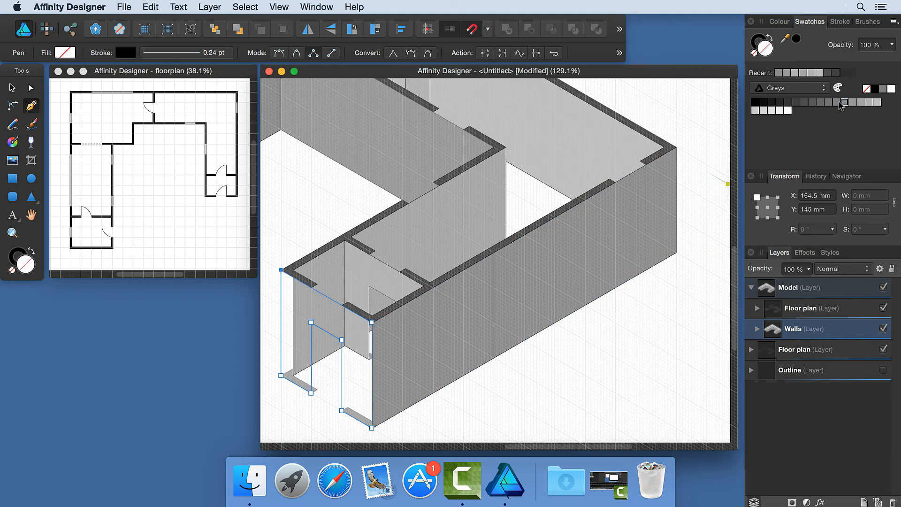
left_click(838, 103)
Draw the left wing's end wall as a closed four-sided face and fill it with mid grey.
scroll(685, 349, "down", 4)
scroll(319, 302, "up", 3)
left_click(279, 232)
left_click(278, 311)
left_click(370, 364)
left_click(370, 284)
left_click(279, 232)
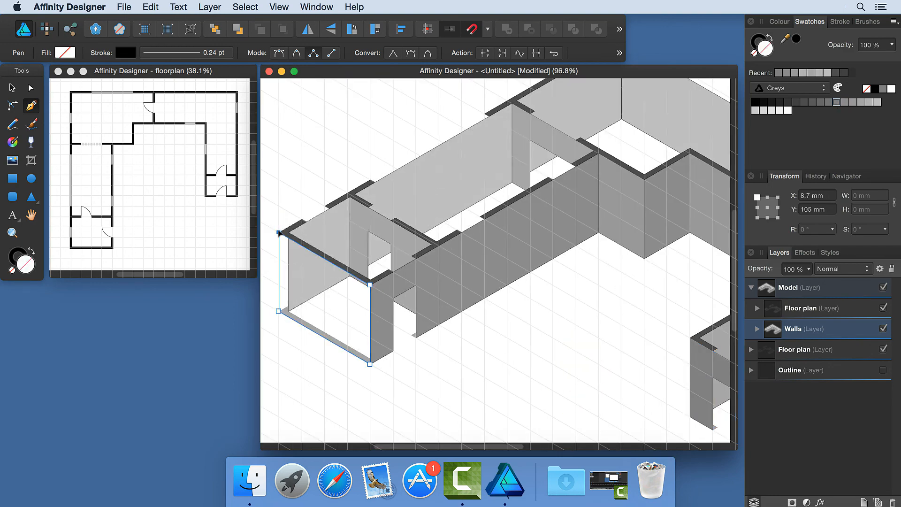
left_click(845, 102)
left_click(852, 103)
Deselect the last wall and hide the isometric grid to show the whole model.
scroll(499, 255, "down", 4)
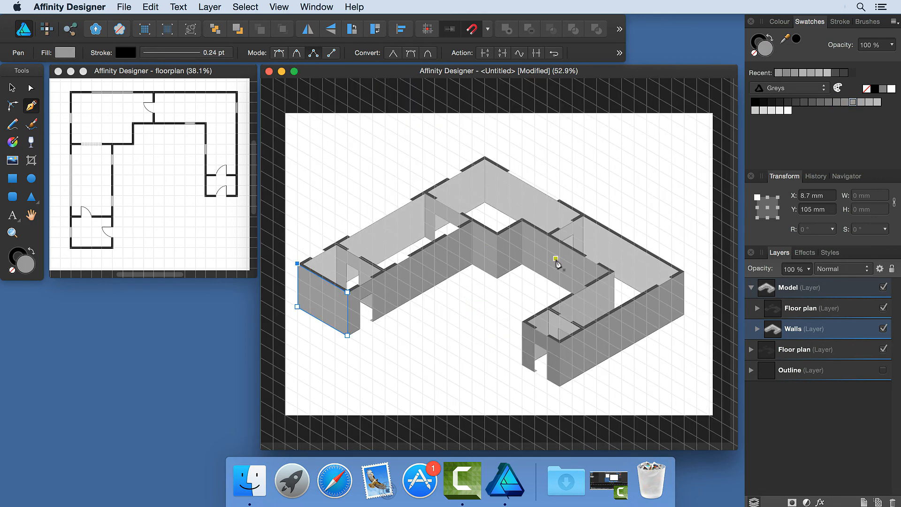
key("v")
left_click(326, 155)
key("super+apostrophe")
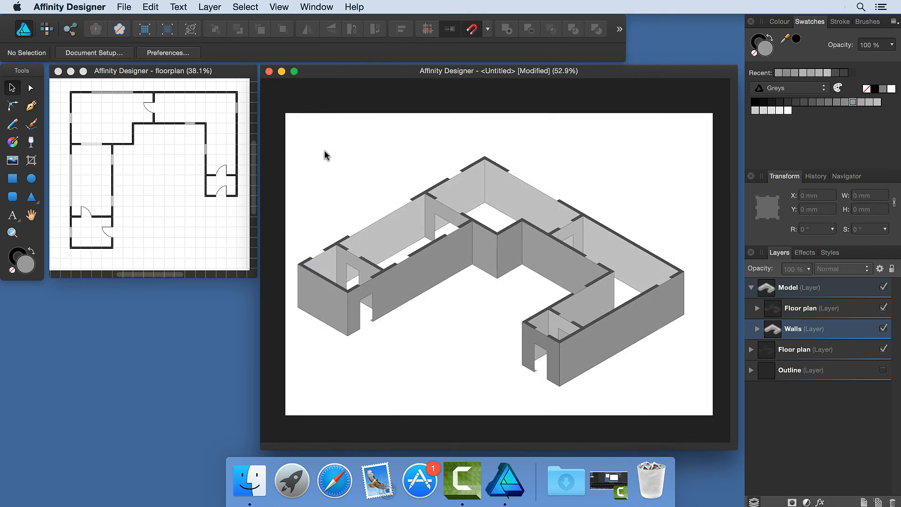